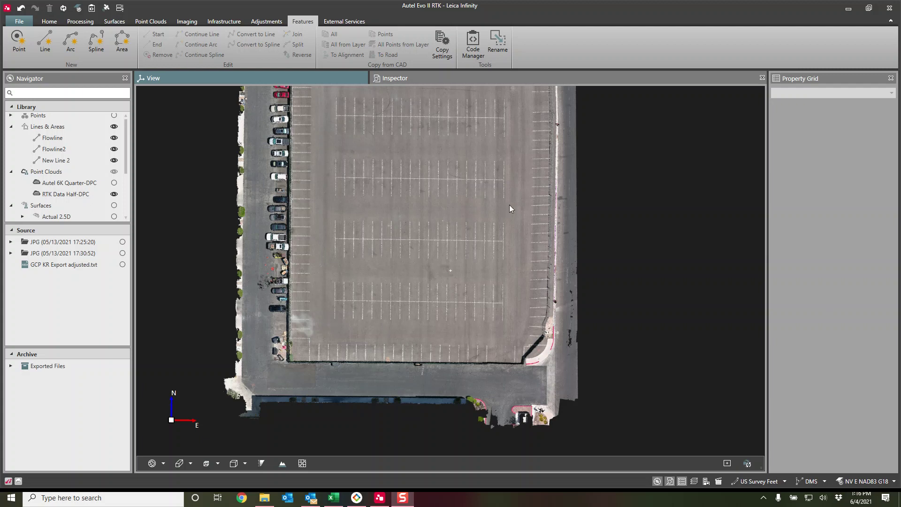
# - Examine the parking lot point cloud from above and at an angle, focusing on the curved curb at its southeast corner
pyautogui.moveTo(486, 185); pyautogui.dragTo(477, 205, button='middle')
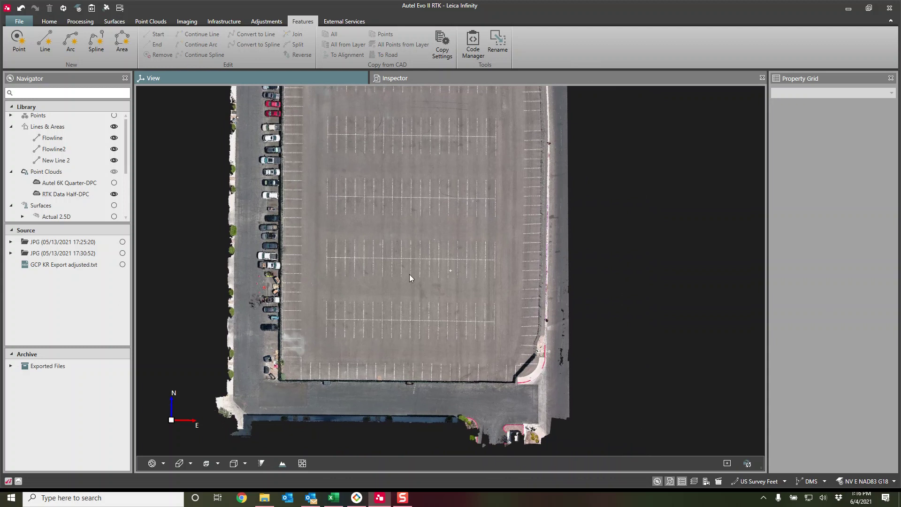
pyautogui.scroll(-3, 439, 280)
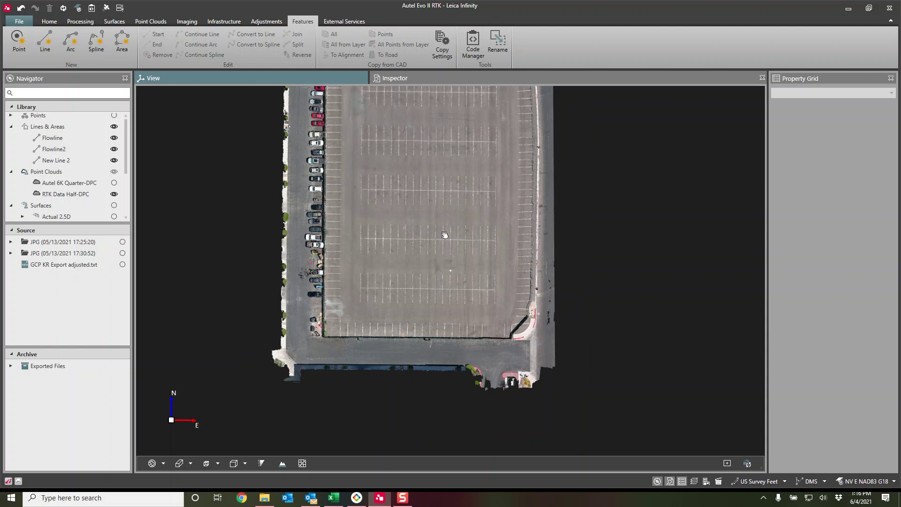
pyautogui.moveTo(444, 235); pyautogui.dragTo(437, 276)
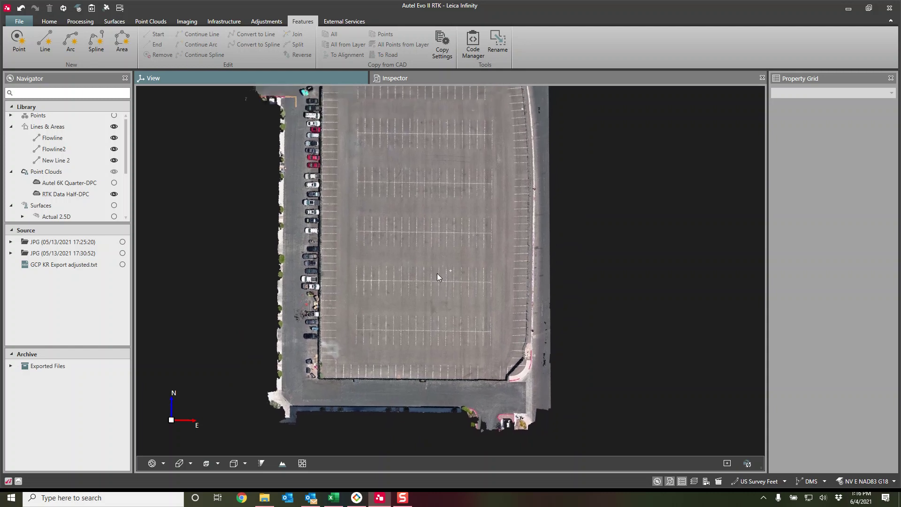
pyautogui.moveTo(471, 363); pyautogui.dragTo(497, 349, button='right')
pyautogui.scroll(6, 493, 348)
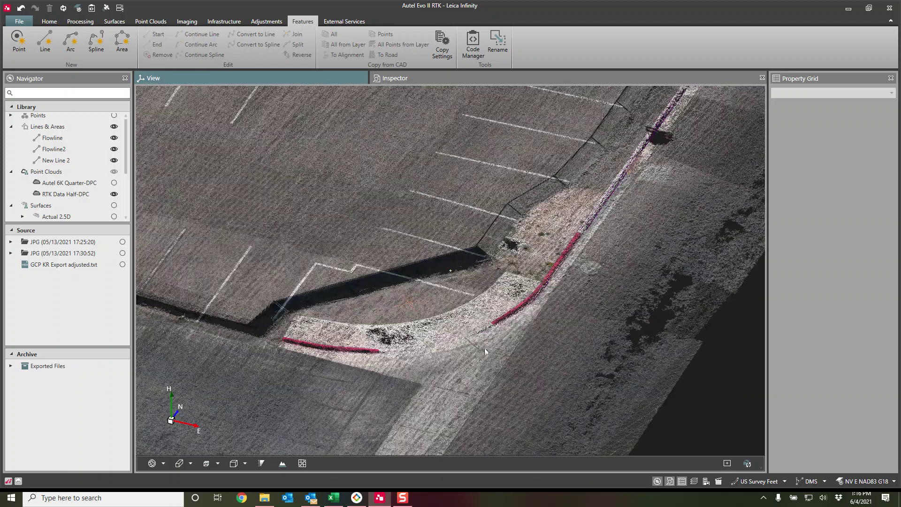
pyautogui.scroll(-5, 450, 270)
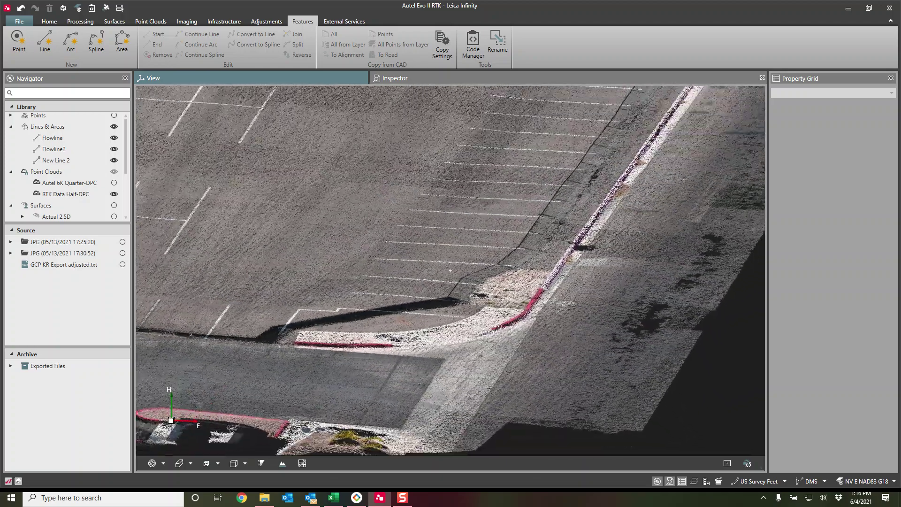
pyautogui.moveTo(450, 271); pyautogui.dragTo(477, 320, button='right')
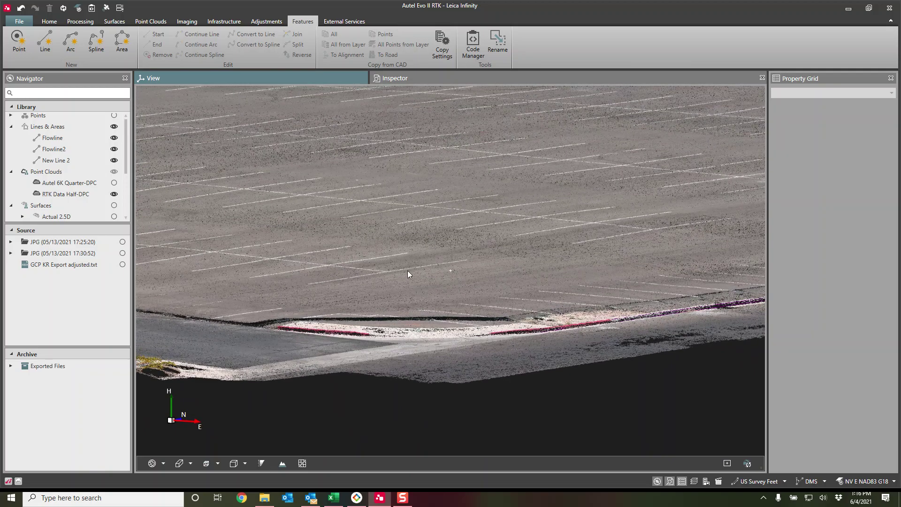
pyautogui.moveTo(381, 264); pyautogui.dragTo(399, 289, button='right')
pyautogui.scroll(-5, 399, 289)
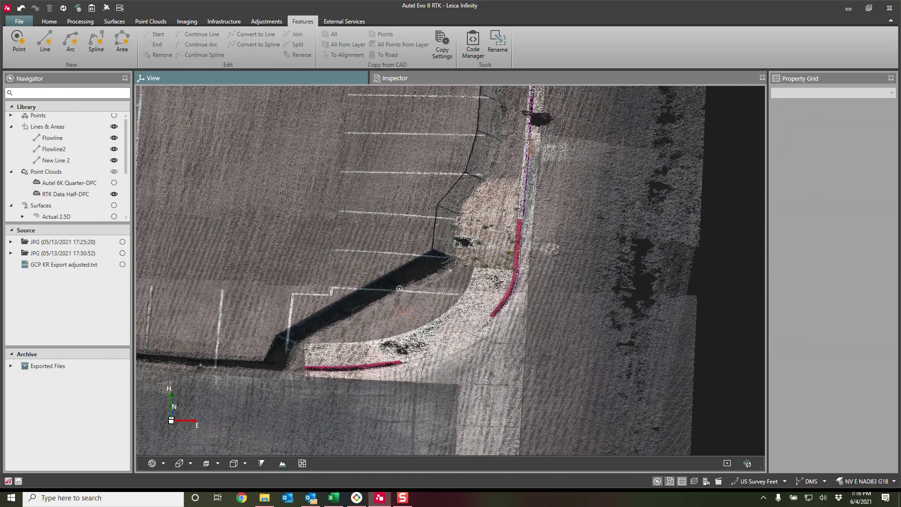
pyautogui.moveTo(339, 268); pyautogui.dragTo(491, 336)
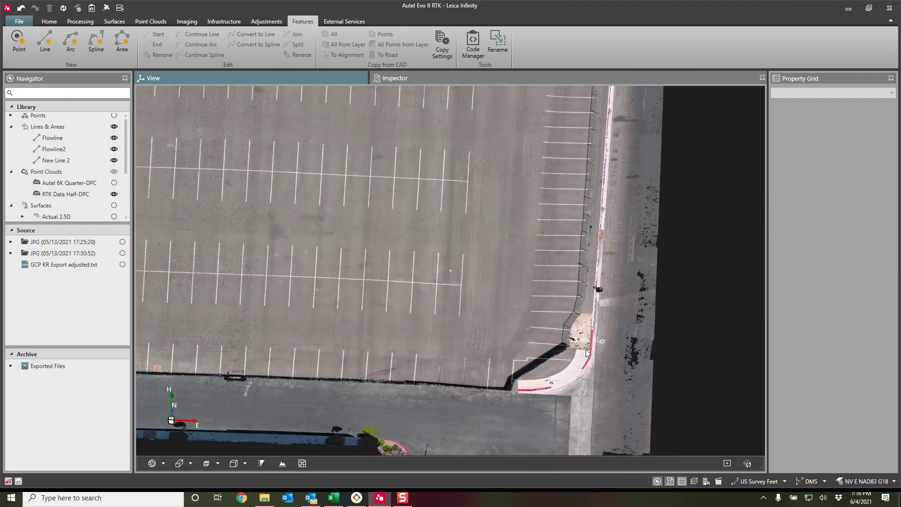
pyautogui.scroll(2, 526, 348)
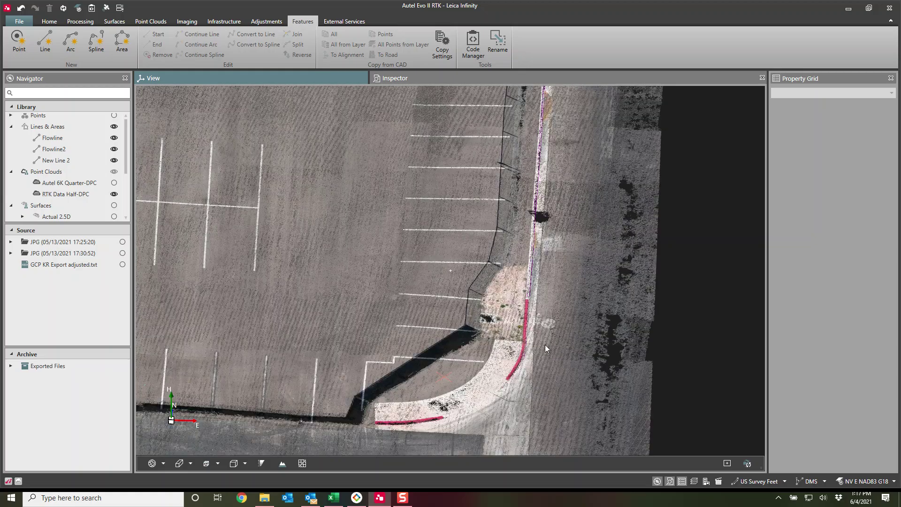
pyautogui.scroll(5, 519, 348)
pyautogui.moveTo(509, 338); pyautogui.dragTo(496, 328, button='middle')
# - Inspect the Flowline, Flowline2 and New Line 2 features one by one where they follow the eastern curb
pyautogui.click(69, 139)
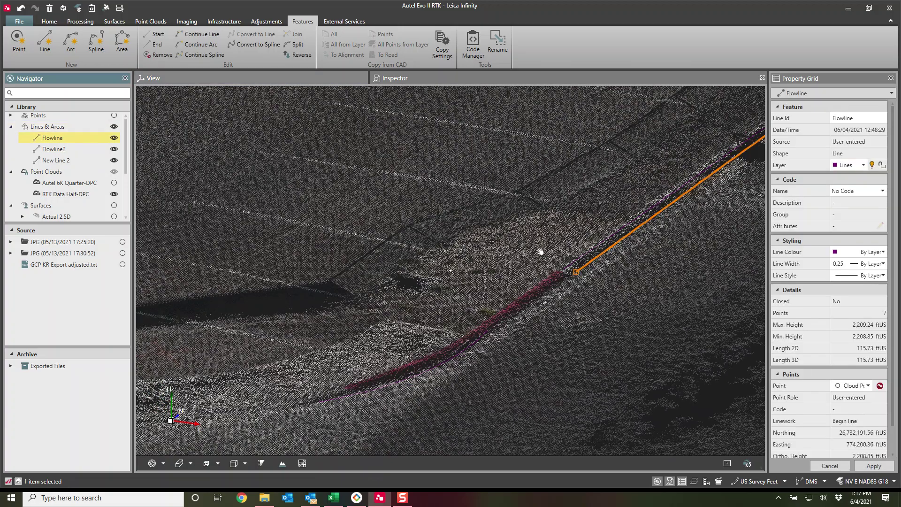
pyautogui.moveTo(539, 252); pyautogui.dragTo(383, 335, button='middle')
pyautogui.scroll(-1, 381, 327)
pyautogui.moveTo(507, 273); pyautogui.dragTo(394, 340, button='middle')
pyautogui.scroll(-1, 369, 362)
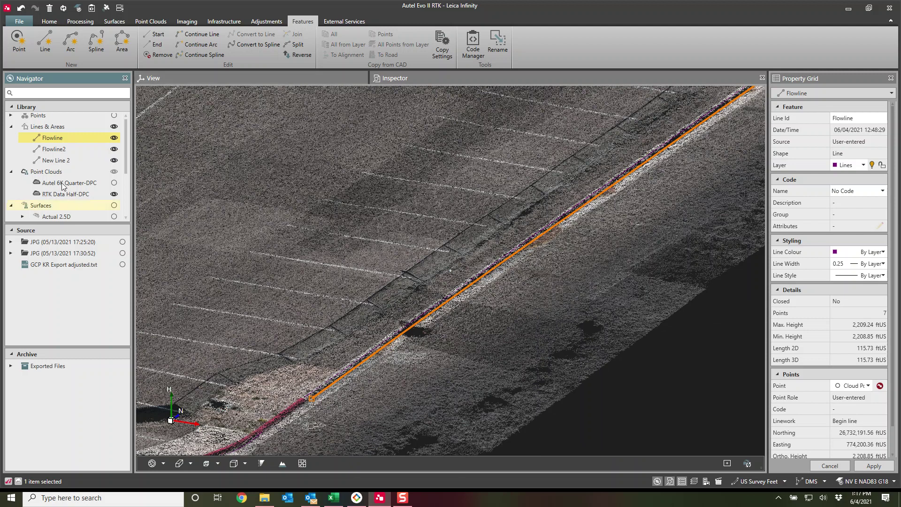
pyautogui.click(61, 152)
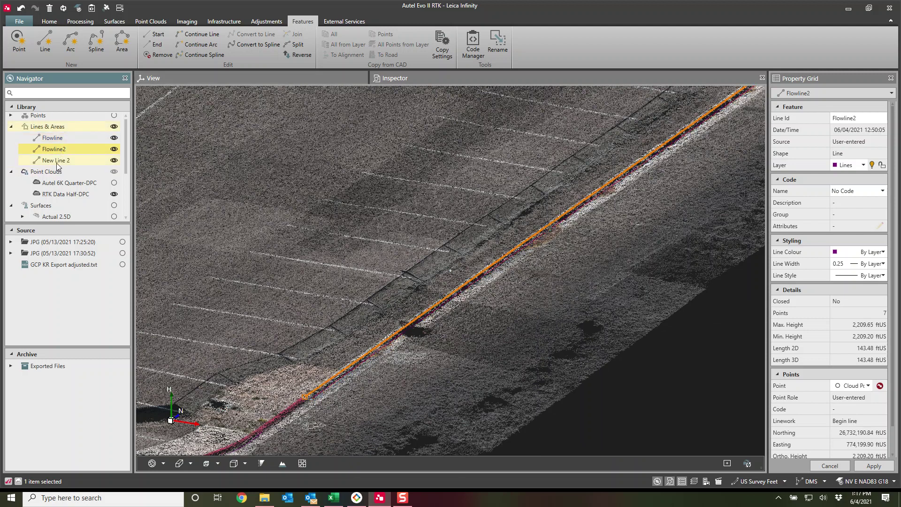
pyautogui.click(58, 163)
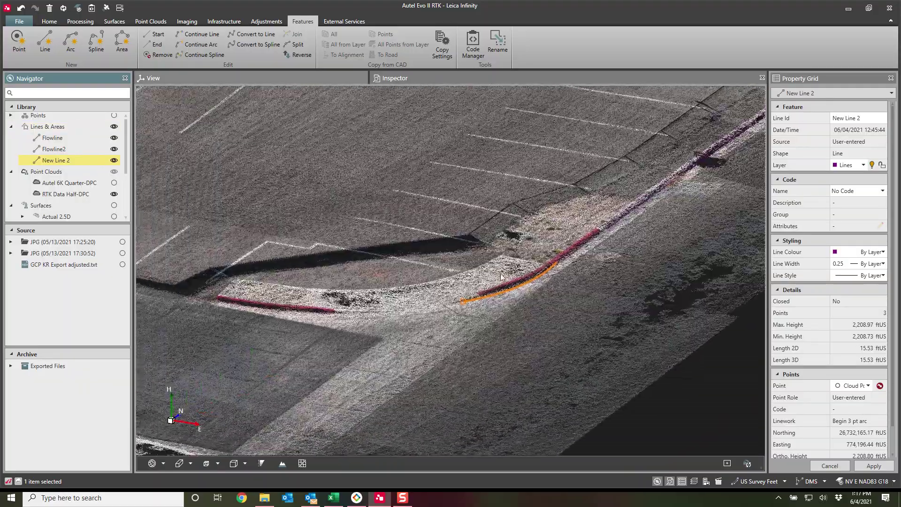
pyautogui.moveTo(548, 244); pyautogui.dragTo(527, 324, button='middle')
pyautogui.moveTo(604, 269); pyautogui.dragTo(532, 297)
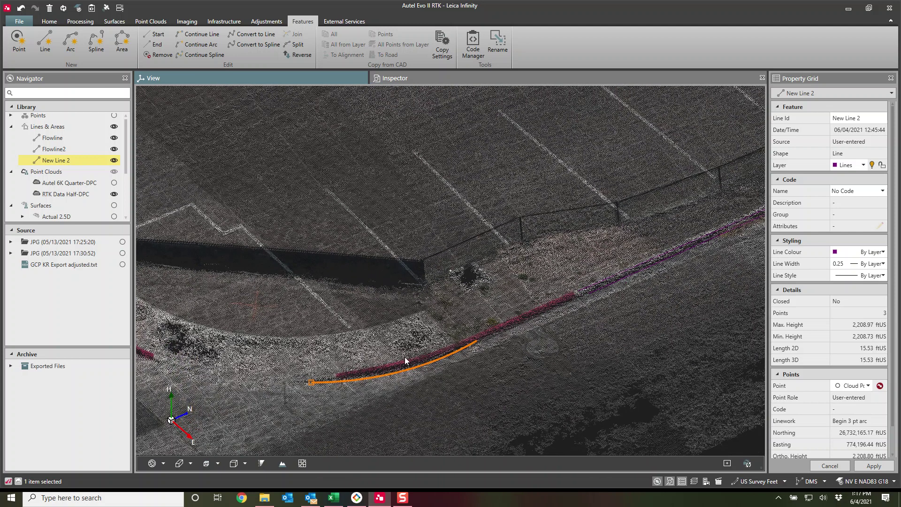
pyautogui.moveTo(348, 350); pyautogui.dragTo(384, 312)
pyautogui.moveTo(361, 277); pyautogui.dragTo(277, 375)
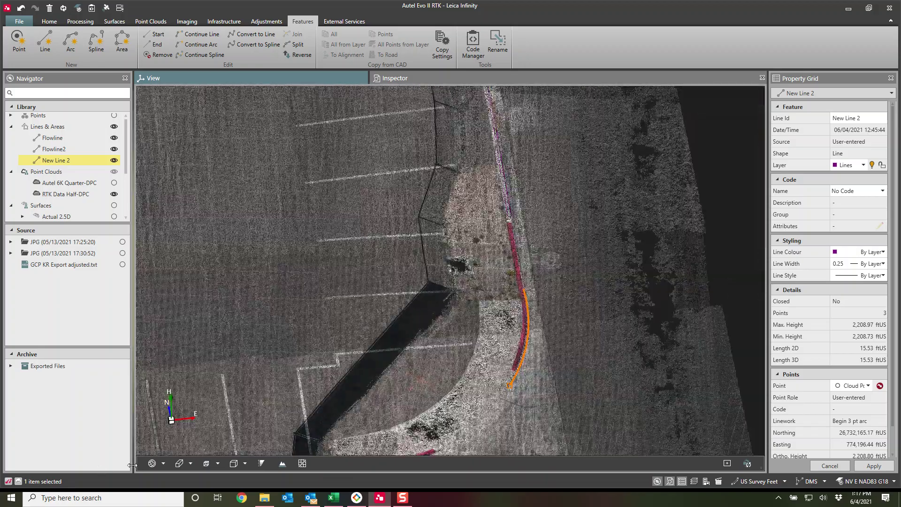
# - Switch to the 2D plan view and window-select the eastern strip of the point cloud together with its curb flowlines
pyautogui.click(164, 463)
pyautogui.click(144, 475)
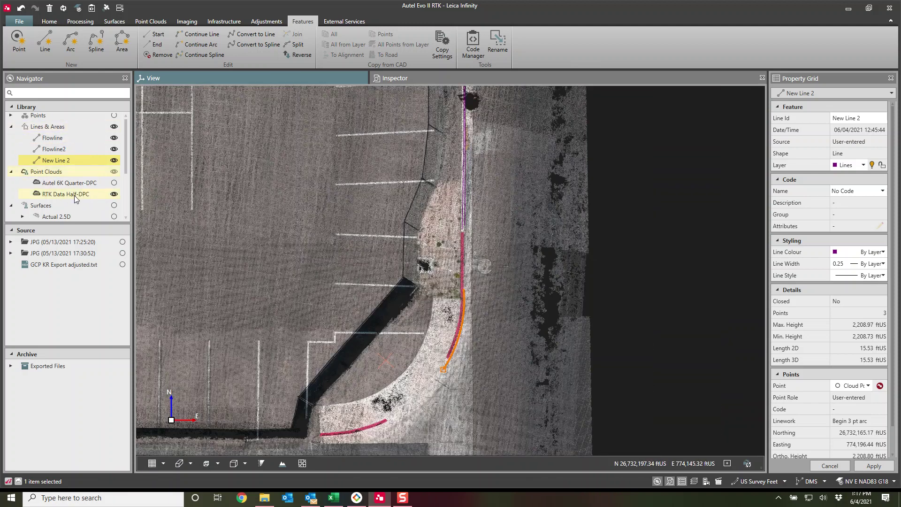
pyautogui.scroll(-3, 303, 213)
pyautogui.moveTo(341, 214); pyautogui.dragTo(358, 322, button='middle')
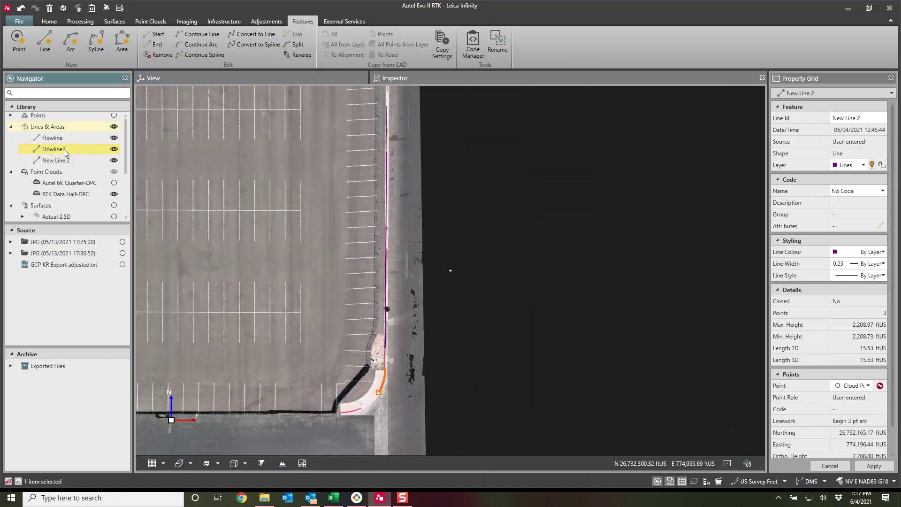
pyautogui.click(64, 149)
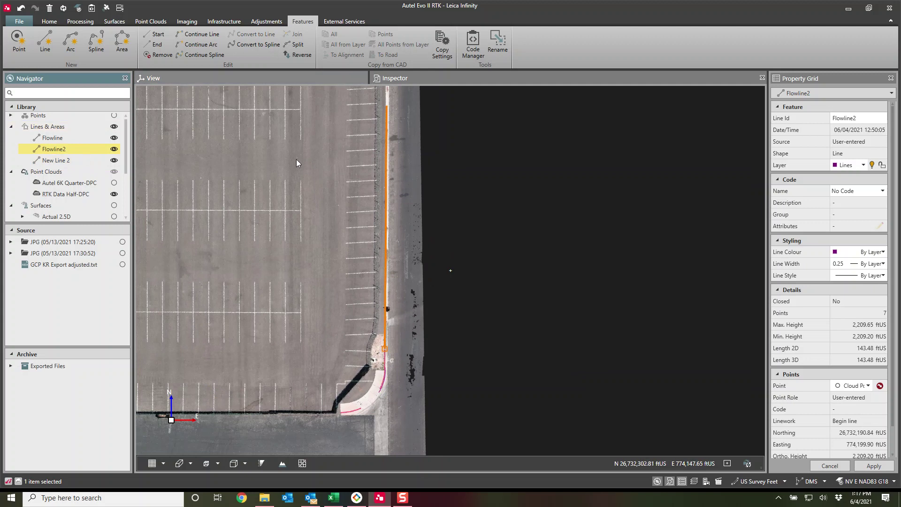
pyautogui.scroll(-2, 297, 160)
pyautogui.scroll(2, 317, 174)
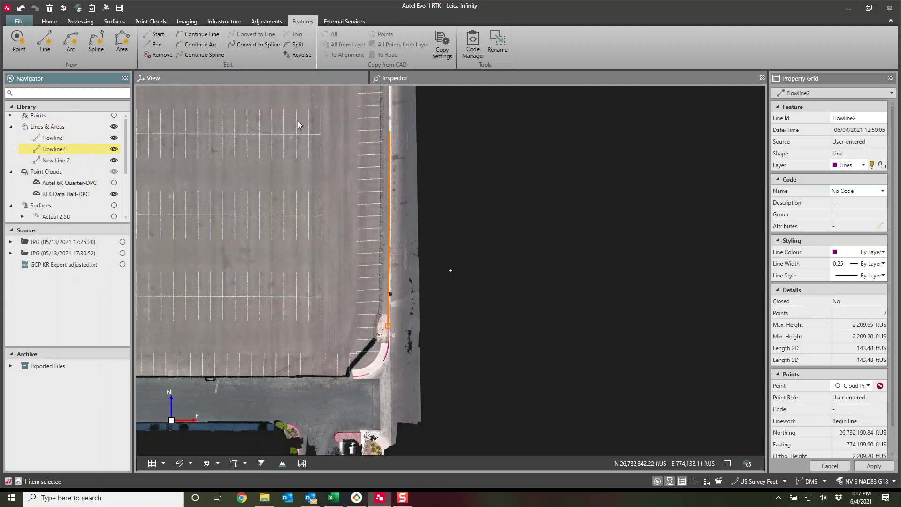
pyautogui.click(271, 109)
pyautogui.moveTo(339, 173); pyautogui.dragTo(406, 365)
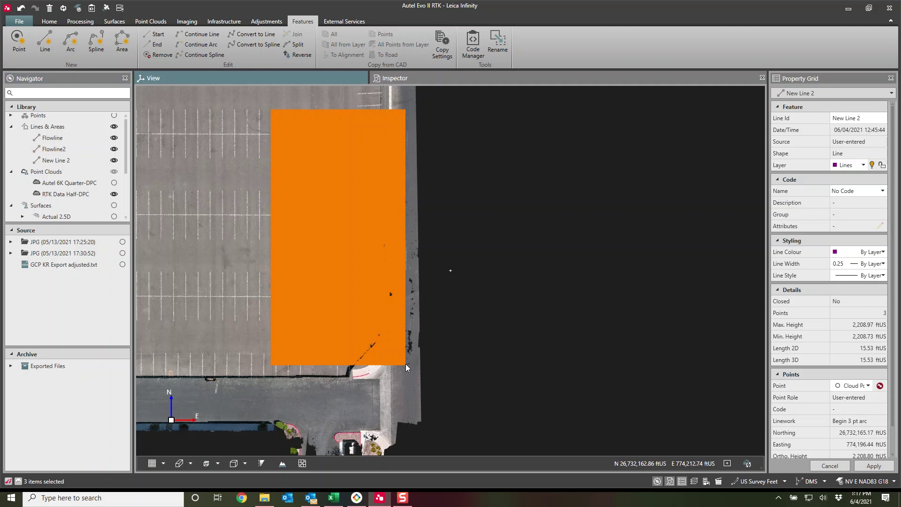
# - Review the available mesh types for surface creation and open the project's Surfaces & Contours settings
pyautogui.click(105, 23)
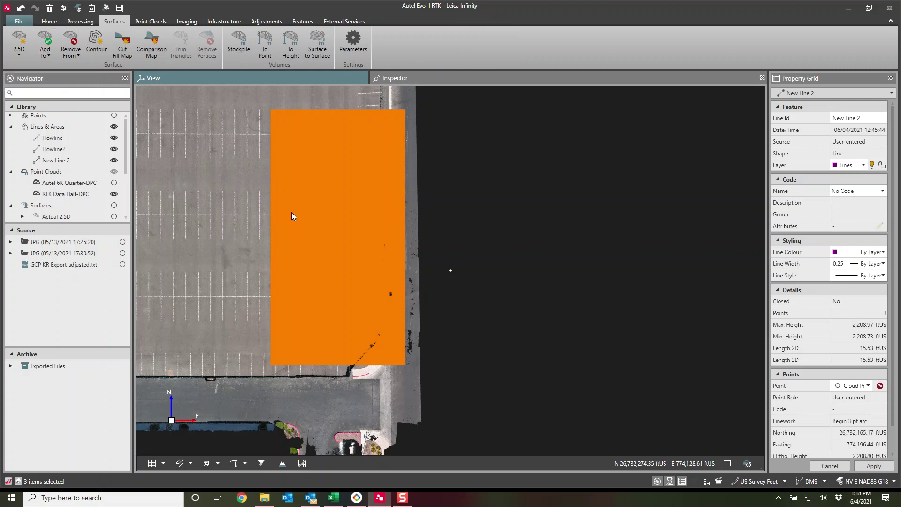
pyautogui.click(20, 53)
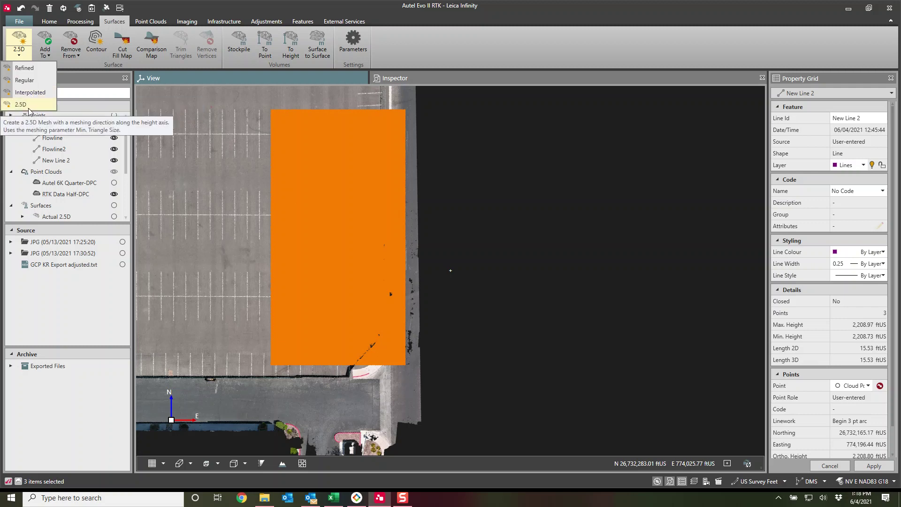
pyautogui.click(17, 20)
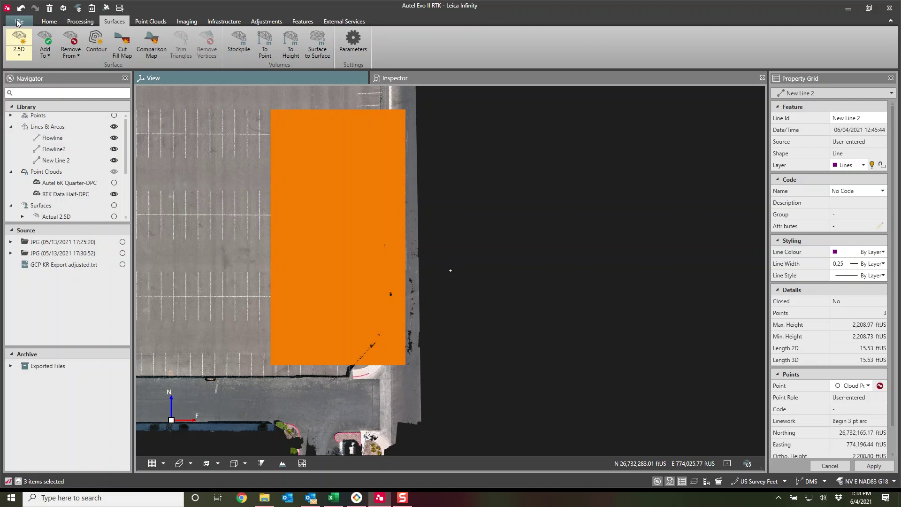
pyautogui.click(18, 22)
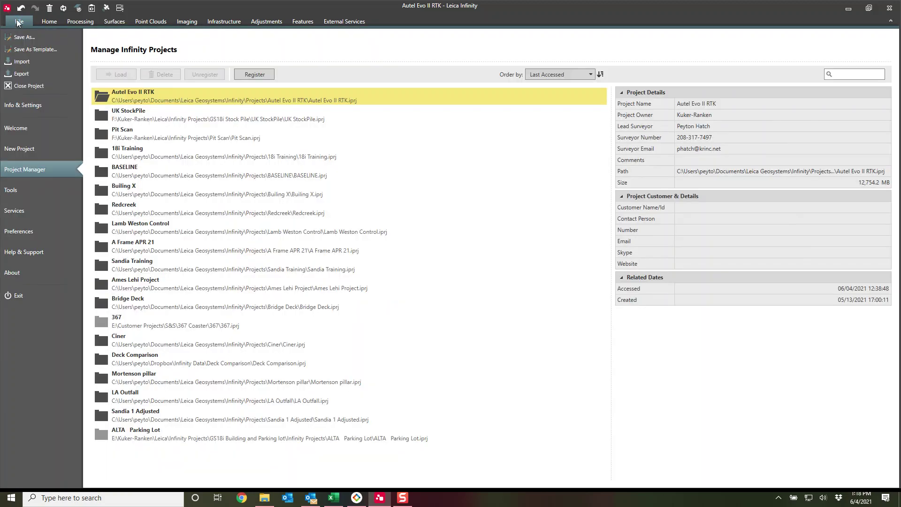
pyautogui.click(29, 105)
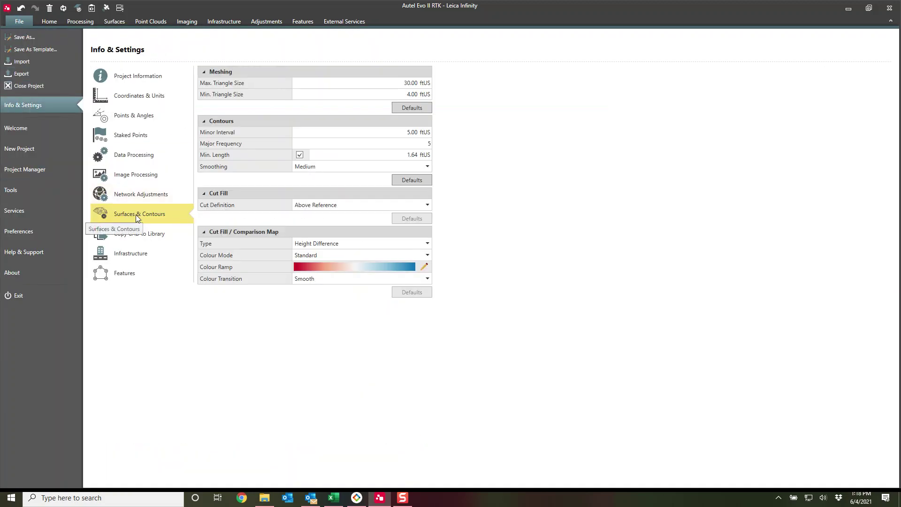
# - Set the meshing minimum triangle size to 0.3 ftUS
pyautogui.click(423, 94)
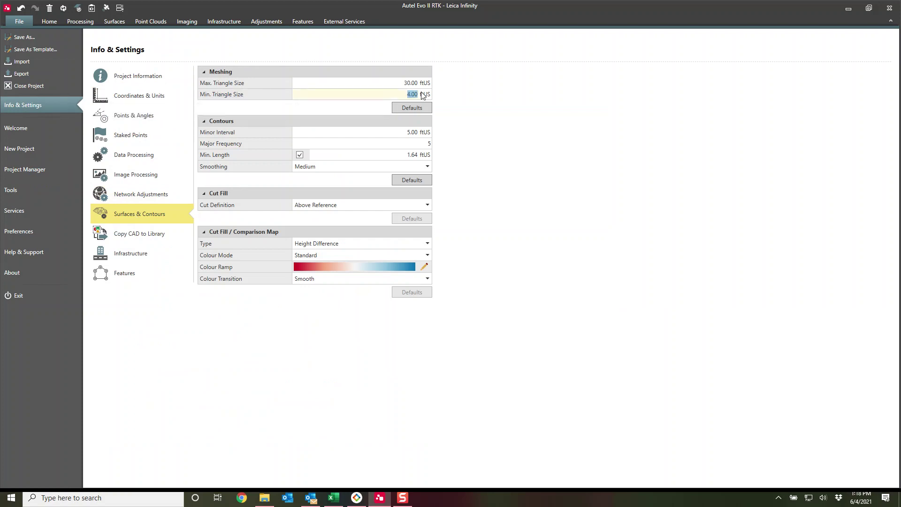
pyautogui.write('.3')
pyautogui.click(383, 84)
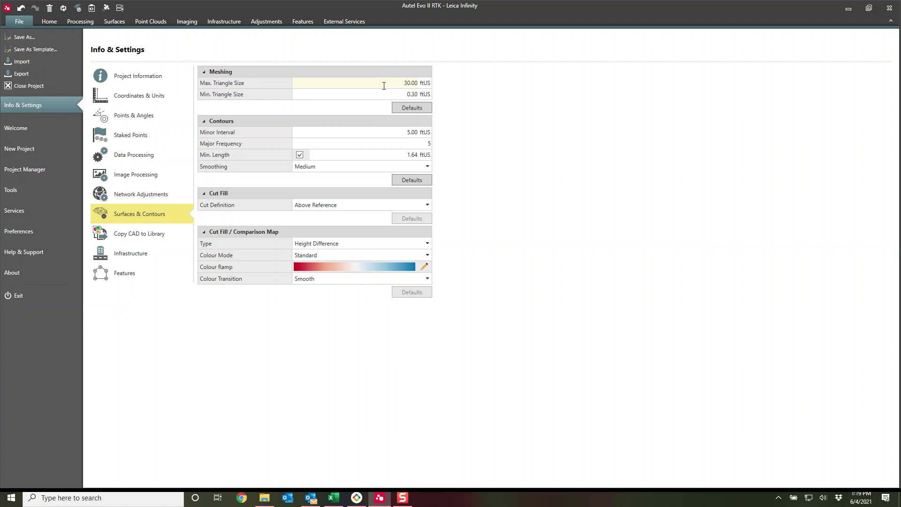
# - Set the meshing minimum triangle size to 4 ftUS in the project settings
pyautogui.doubleClick(417, 92)
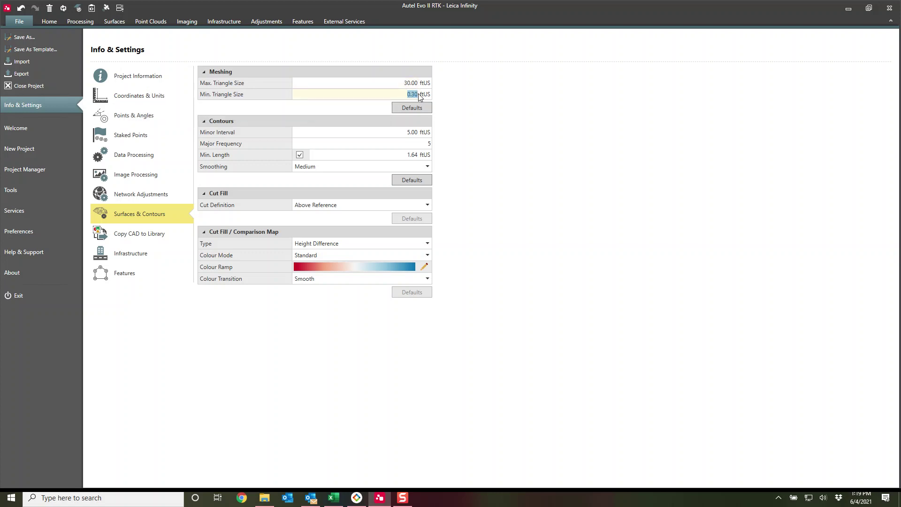
pyautogui.write('4')
pyautogui.click(378, 82)
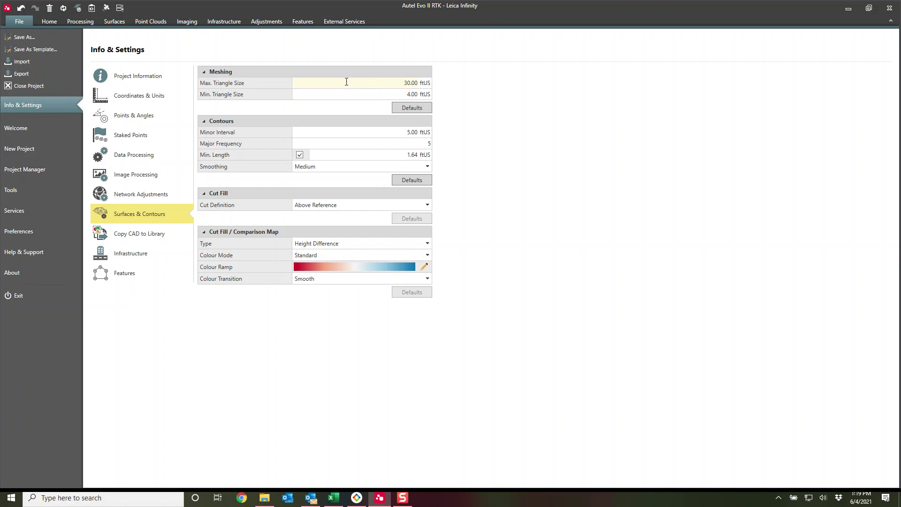
# - Create a 2.5D surface from the selected point cloud strip, with the selected curb lines as breaklines
pyautogui.click(49, 21)
pyautogui.click(116, 22)
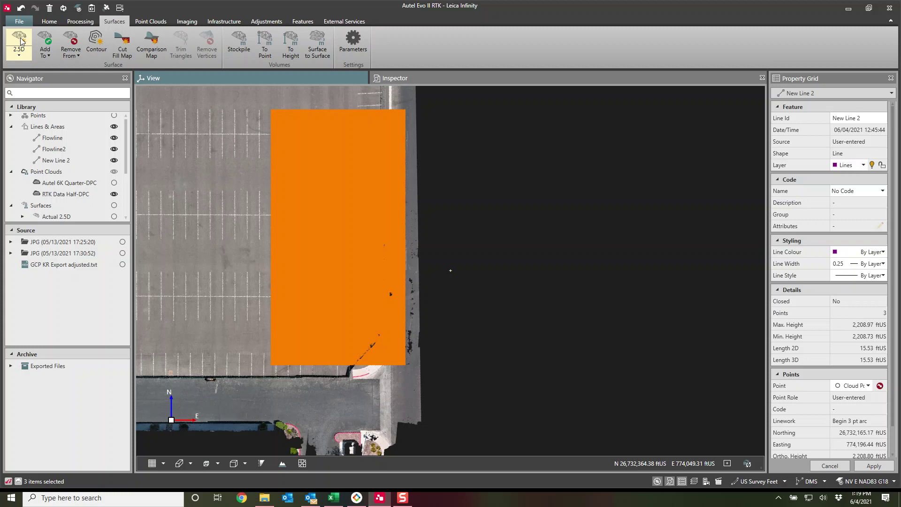
pyautogui.click(21, 41)
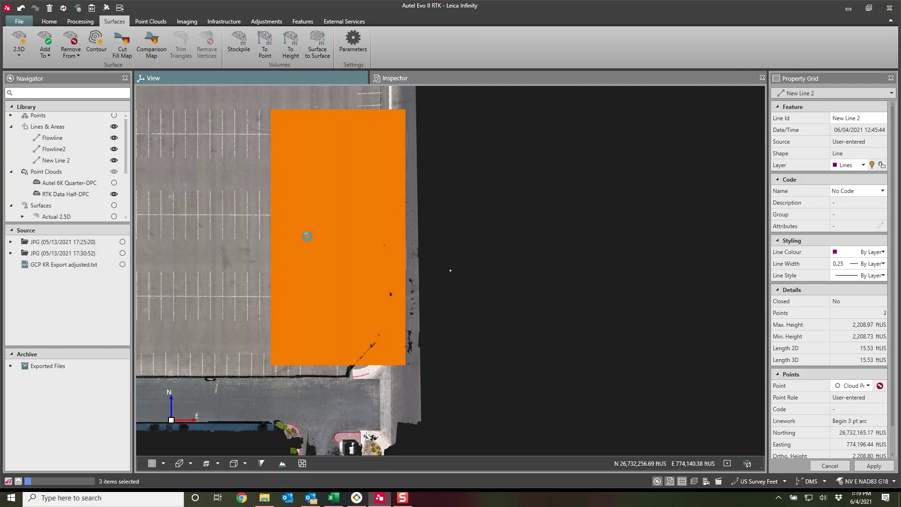
pyautogui.moveTo(303, 238); pyautogui.dragTo(414, 268, button='middle')
pyautogui.scroll(-1, 329, 241)
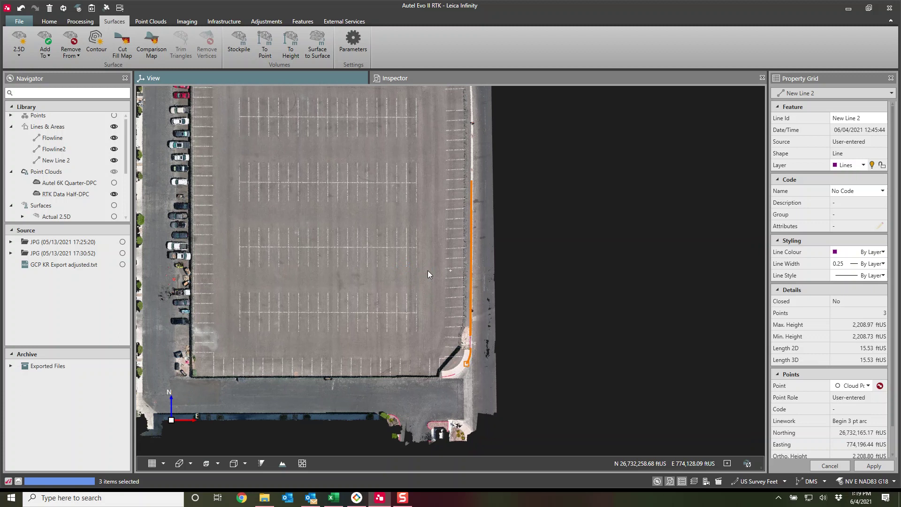
pyautogui.scroll(2, 364, 254)
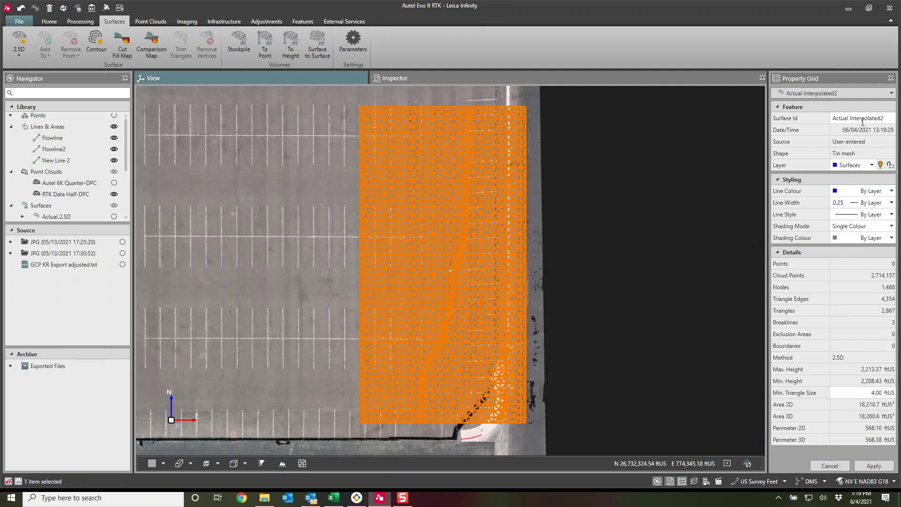
# - Rename the new surface as "Surface test" and apply the change
pyautogui.moveTo(887, 117); pyautogui.dragTo(828, 120)
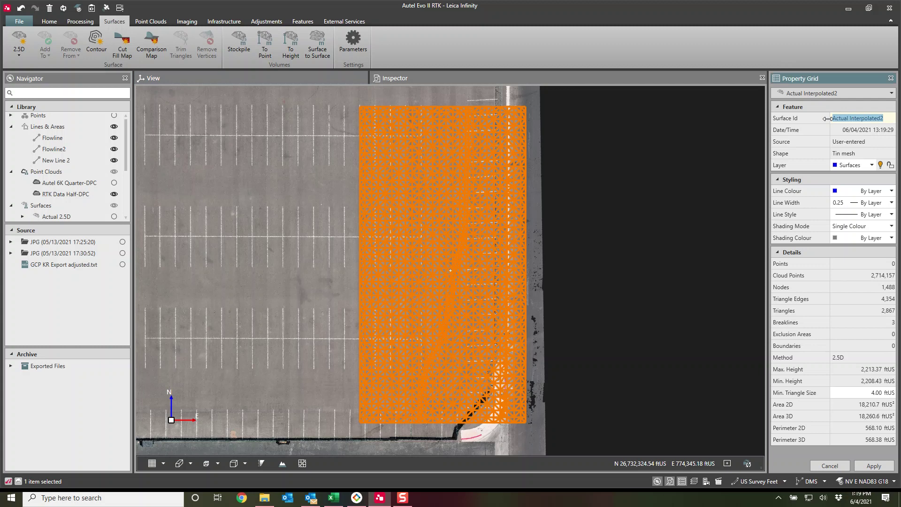
pyautogui.write('Surface test')
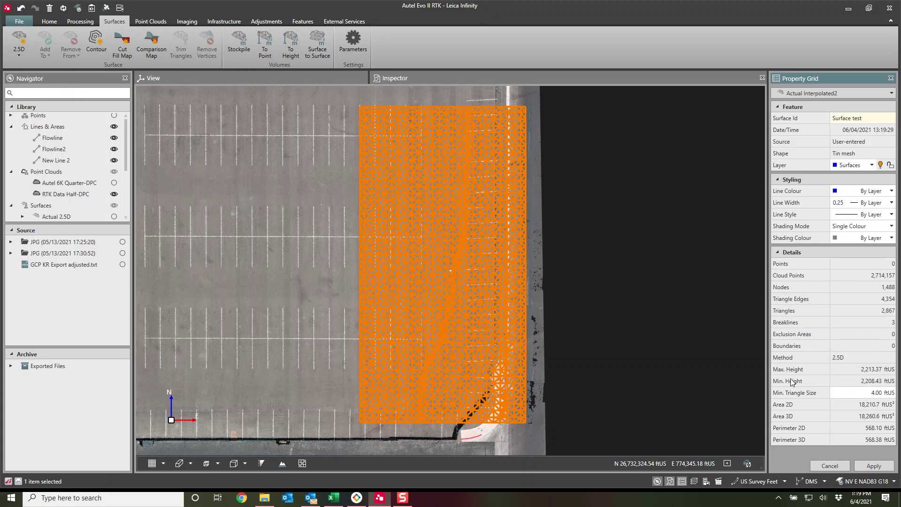
pyautogui.click(873, 466)
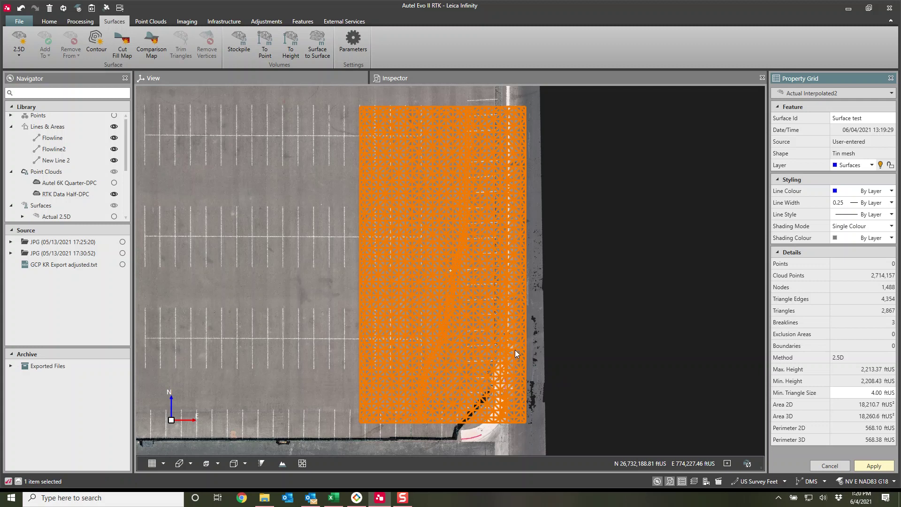
# - Switch to the 3D view and examine the surface's triangles along the eastern curb near the parking lot's corner
pyautogui.scroll(2, 488, 360)
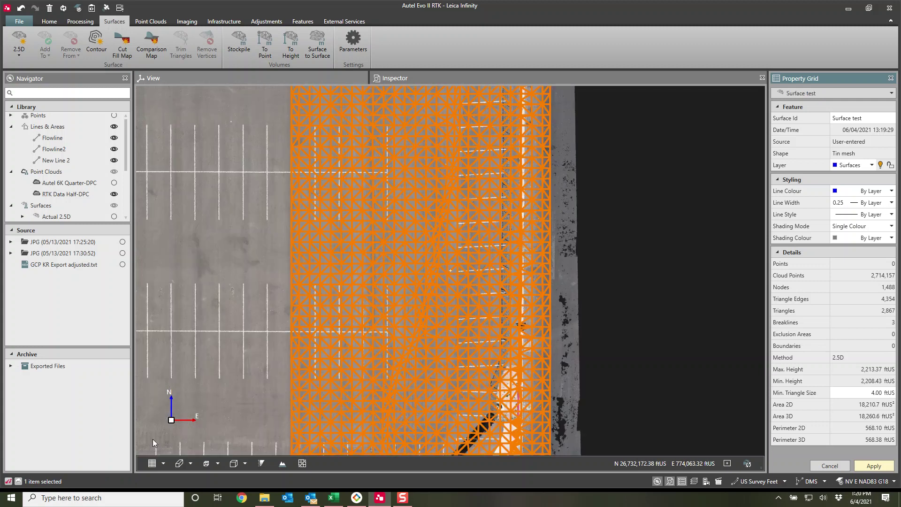
pyautogui.click(165, 463)
pyautogui.click(138, 488)
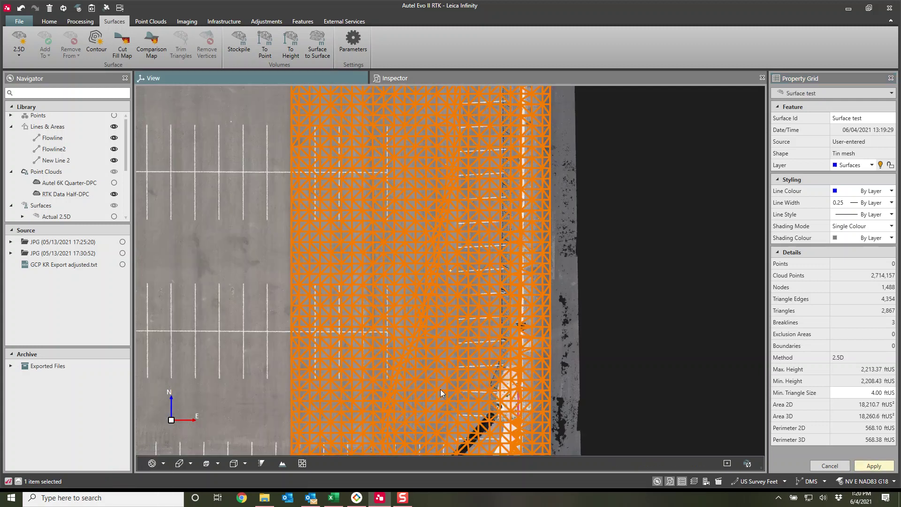
pyautogui.scroll(5, 498, 368)
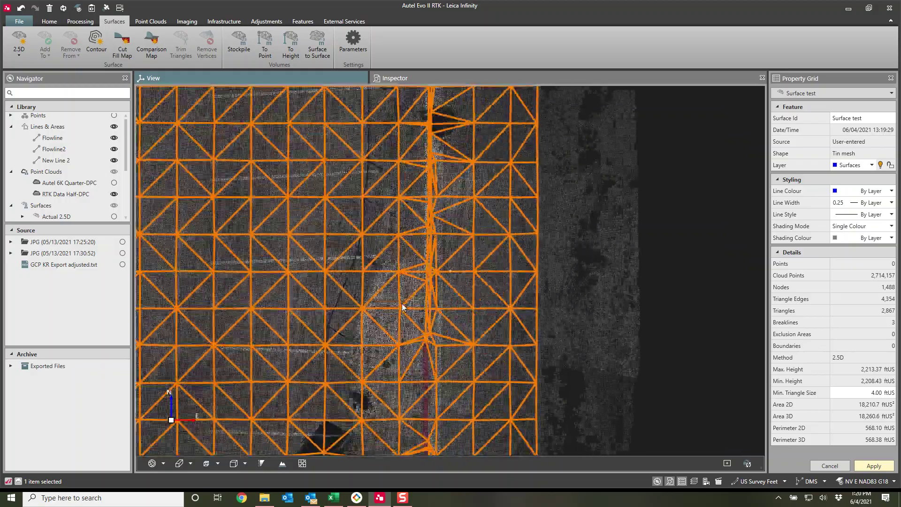
# - Examine the surface's triangles along the straight curb breaklines up to the northern end of the surface
pyautogui.scroll(2, 402, 308)
pyautogui.moveTo(457, 312); pyautogui.dragTo(430, 255, button='middle')
pyautogui.moveTo(429, 256); pyautogui.dragTo(494, 266)
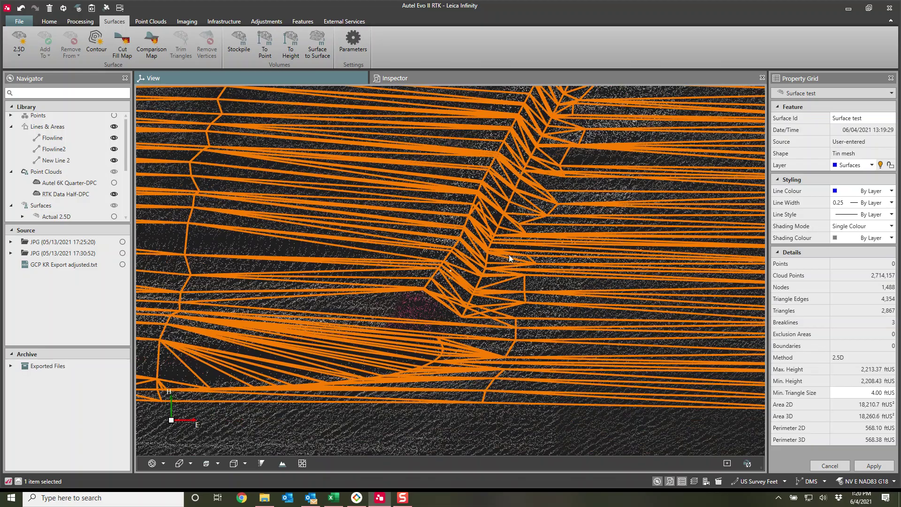
pyautogui.moveTo(602, 173); pyautogui.dragTo(524, 380)
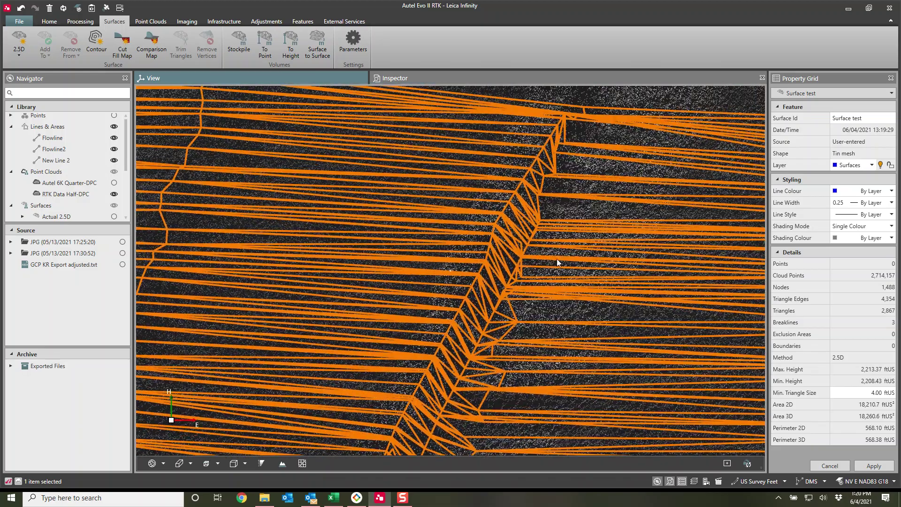
pyautogui.scroll(-4, 557, 262)
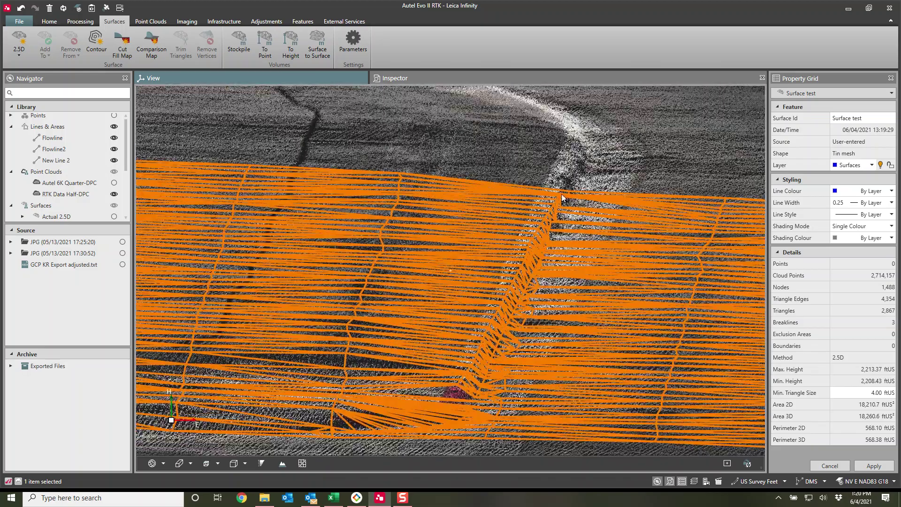
pyautogui.scroll(-1, 539, 332)
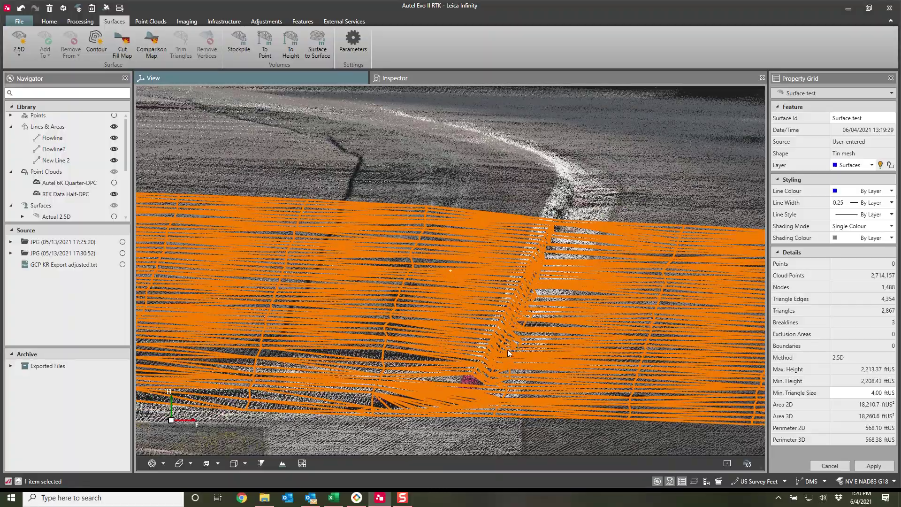
# - Examine how the triangles follow the curved flowline at the surface's southeast corner
pyautogui.moveTo(539, 332); pyautogui.dragTo(582, 232, button='middle')
pyautogui.moveTo(582, 233); pyautogui.dragTo(547, 251)
pyautogui.moveTo(515, 329)
pyautogui.mouseDown(button='middle')
pyautogui.moveTo(597, 181)
pyautogui.moveTo(609, 184)
pyautogui.mouseUp(button='middle')
pyautogui.moveTo(542, 366)
pyautogui.mouseDown(button='middle')
pyautogui.moveTo(557, 283)
pyautogui.moveTo(585, 248)
pyautogui.mouseUp(button='middle')
pyautogui.scroll(1, 544, 285)
pyautogui.scroll(8, 542, 283)
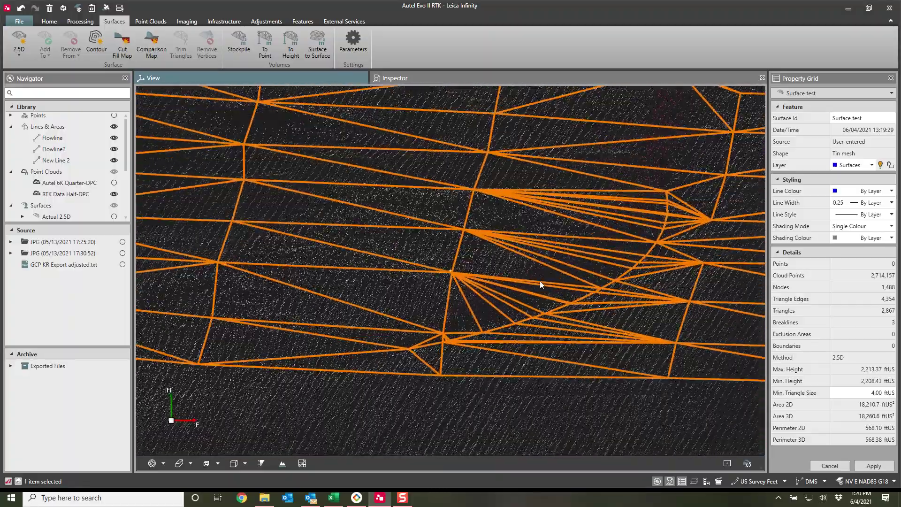
pyautogui.moveTo(546, 278); pyautogui.dragTo(477, 302)
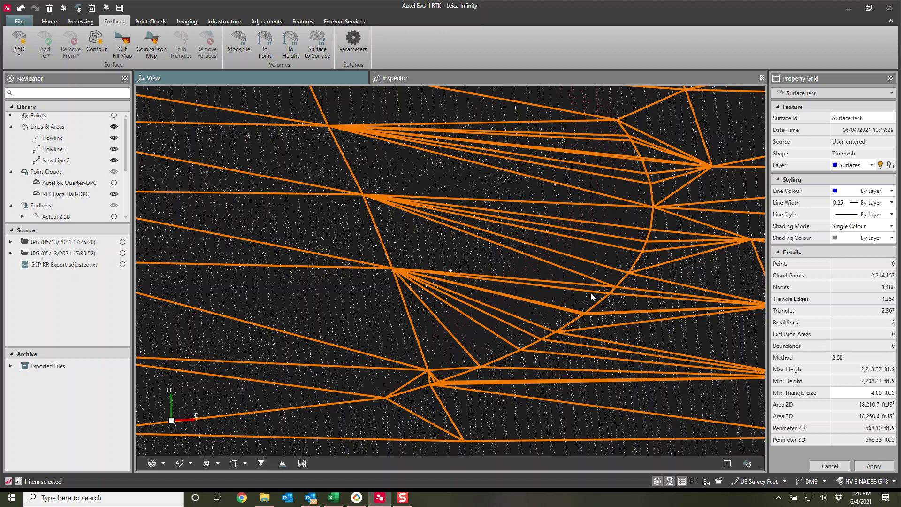
pyautogui.scroll(-4, 591, 296)
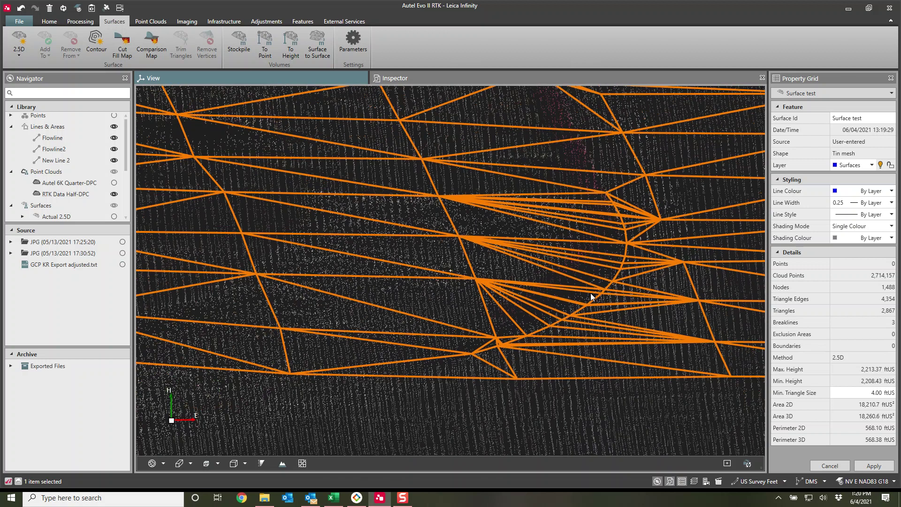
pyautogui.scroll(-4, 591, 297)
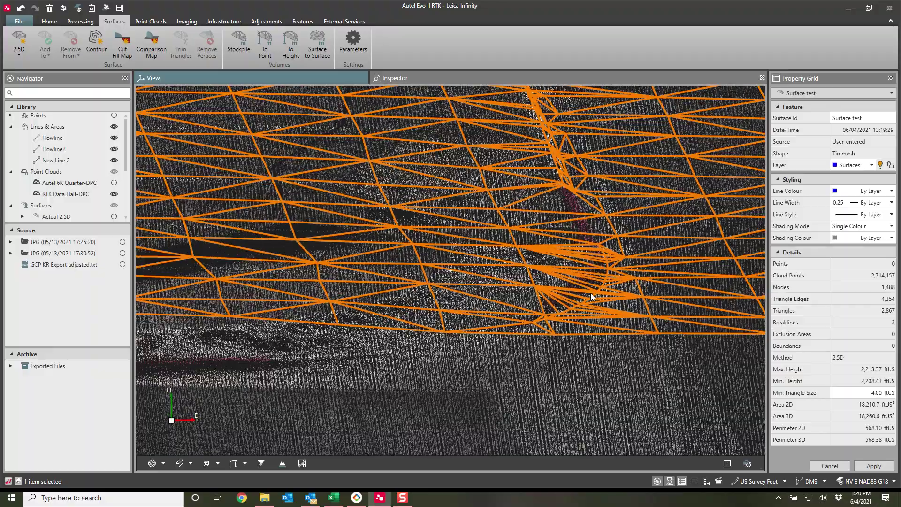
pyautogui.scroll(-3, 512, 290)
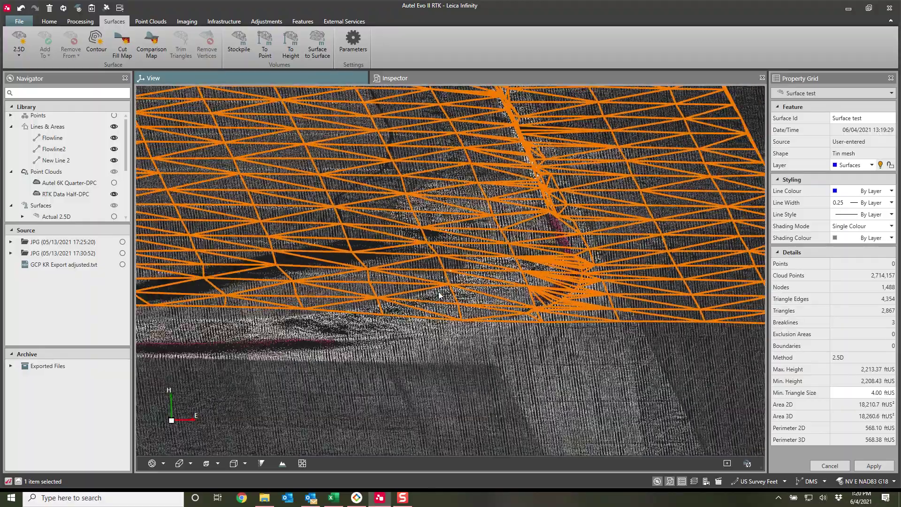
# - Display the surface with shaded faces and hide the RTK Data Half-DPC point cloud
pyautogui.moveTo(441, 294); pyautogui.dragTo(696, 258, button='middle')
pyautogui.scroll(-3, 457, 261)
pyautogui.moveTo(454, 187); pyautogui.dragTo(456, 249, button='right')
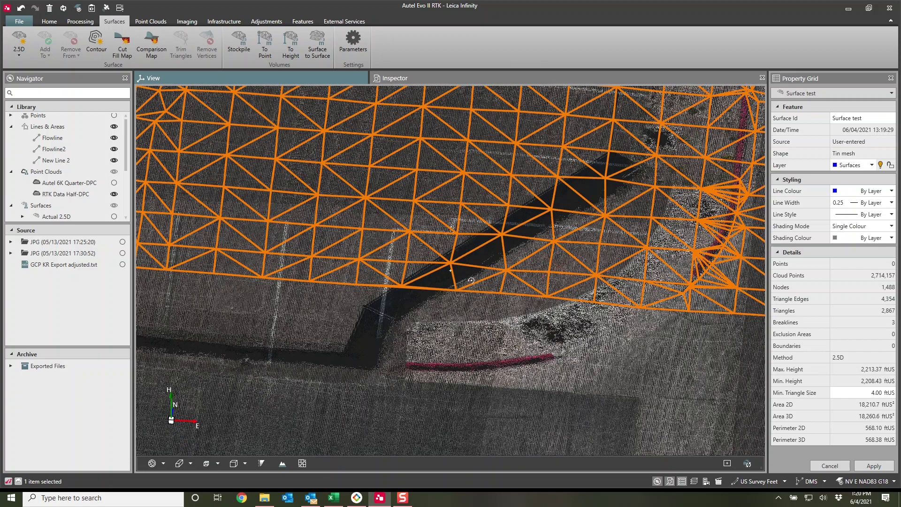
pyautogui.scroll(-4, 458, 248)
pyautogui.moveTo(454, 235); pyautogui.dragTo(473, 309, button='middle')
pyautogui.scroll(-1, 473, 309)
pyautogui.scroll(-3, 473, 310)
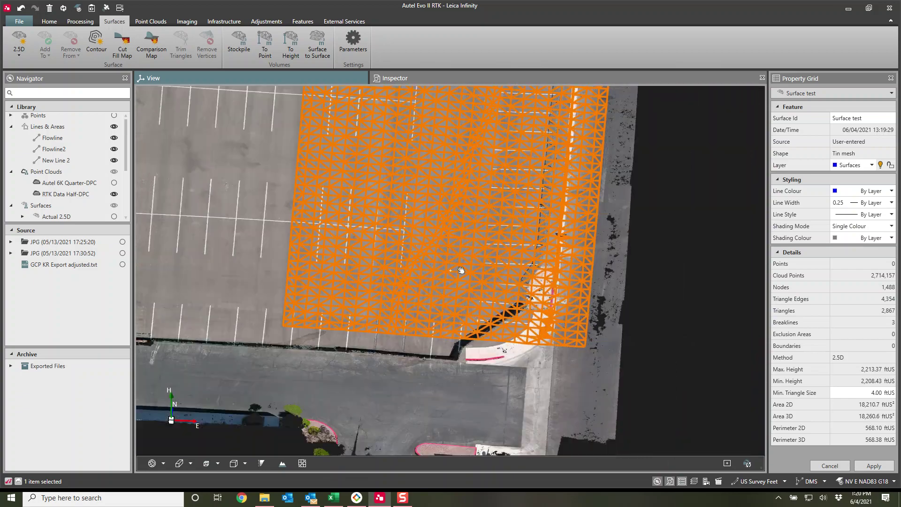
pyautogui.moveTo(450, 252); pyautogui.dragTo(461, 310, button='middle')
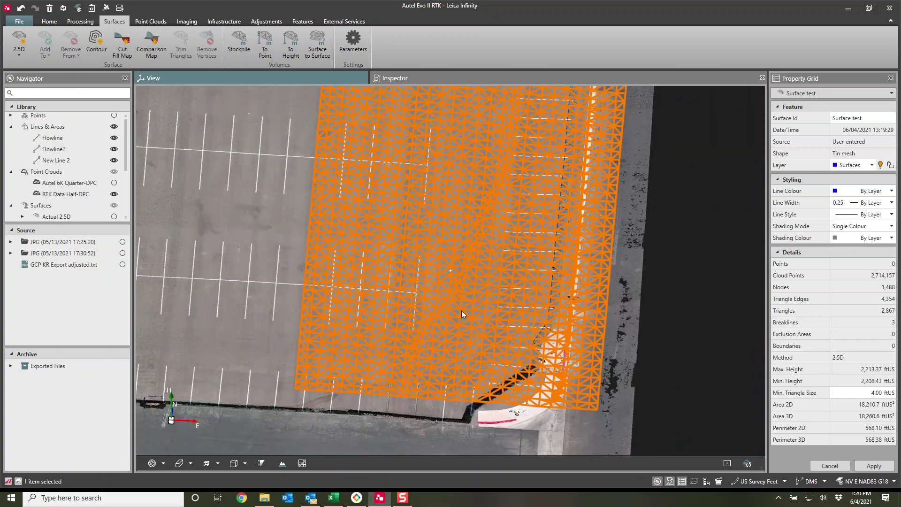
pyautogui.click(243, 465)
pyautogui.click(227, 473)
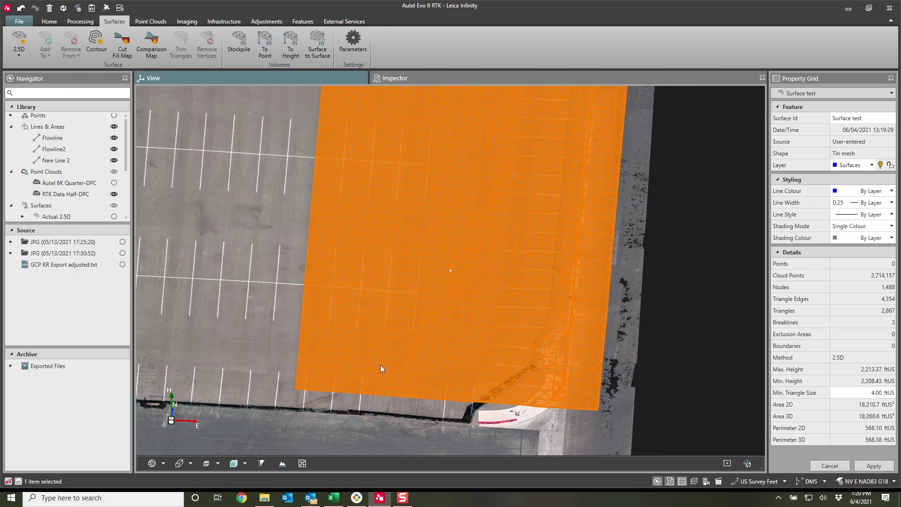
pyautogui.click(114, 193)
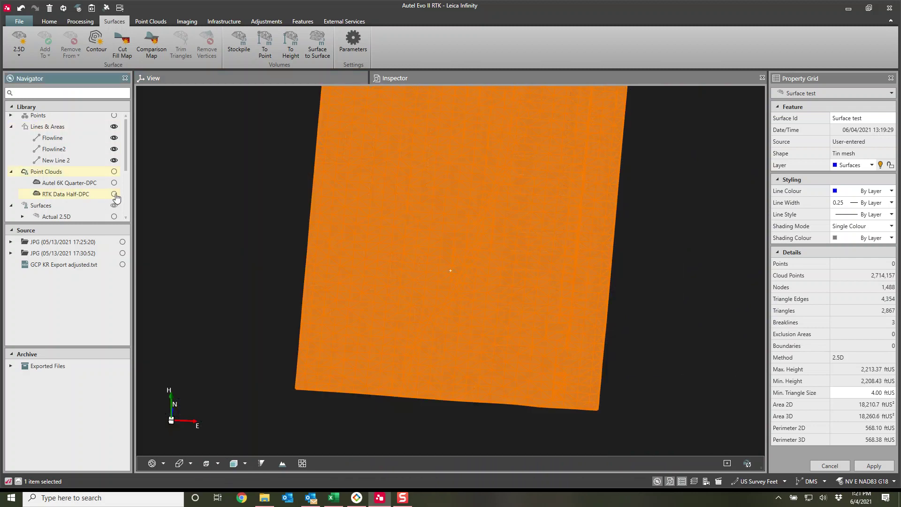
# - Clear the surface selection so that its shaded faces and edges show in their own colours
pyautogui.scroll(2, 594, 361)
pyautogui.moveTo(552, 359); pyautogui.dragTo(551, 334, button='middle')
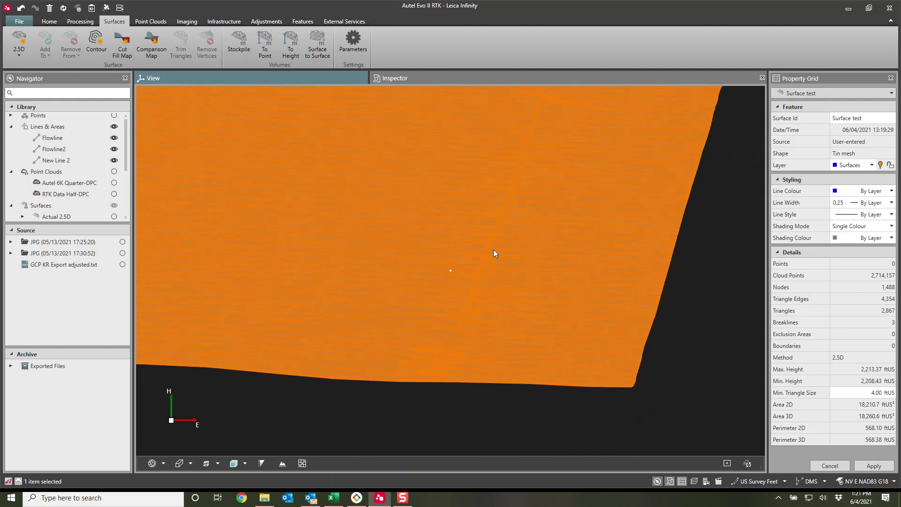
pyautogui.scroll(2, 484, 244)
pyautogui.scroll(2, 511, 258)
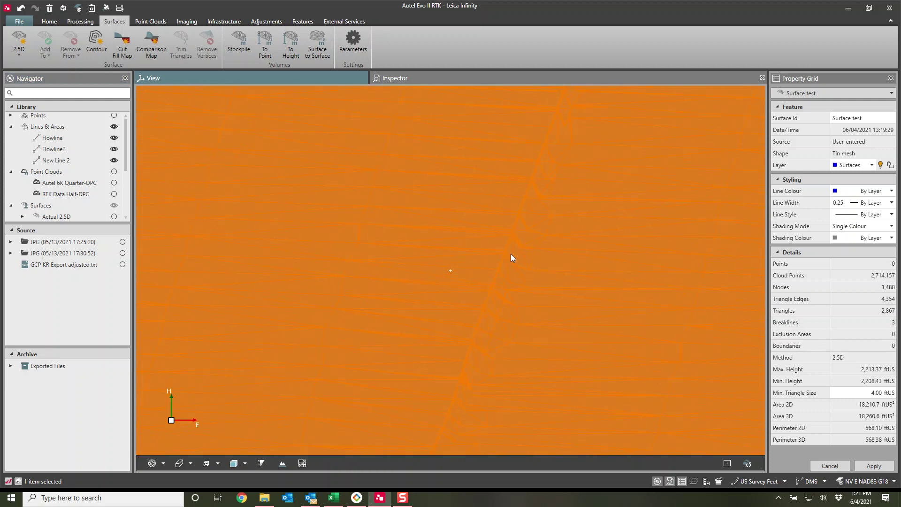
pyautogui.click(40, 118)
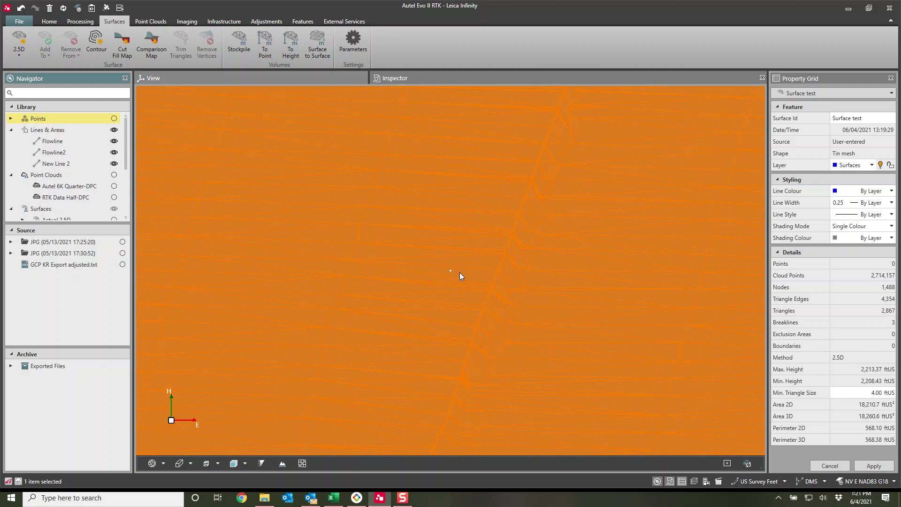
pyautogui.press('Escape')
# - Examine the shaded surface along the curb breaklines and the curved flowline, and view its full extent
pyautogui.moveTo(485, 361); pyautogui.dragTo(485, 356, button='middle')
pyautogui.moveTo(485, 356); pyautogui.dragTo(486, 356)
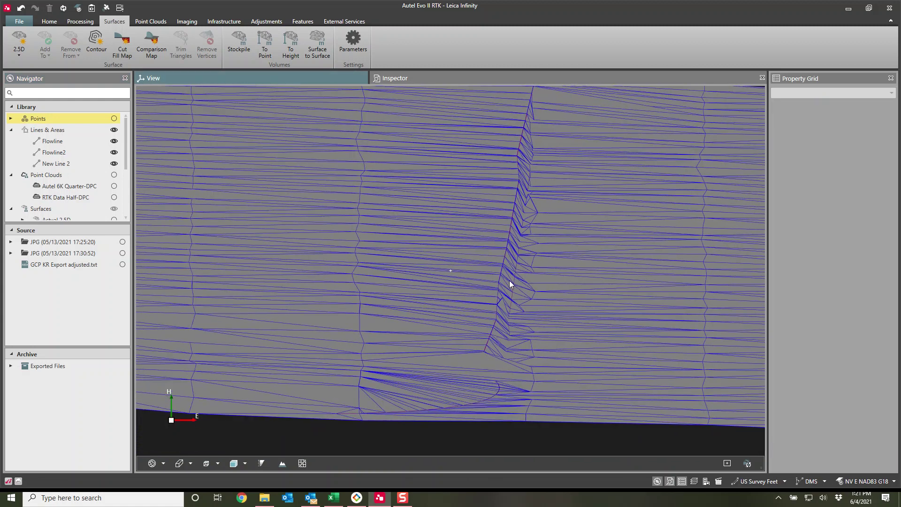
pyautogui.scroll(-4, 516, 223)
pyautogui.moveTo(516, 223); pyautogui.dragTo(494, 229)
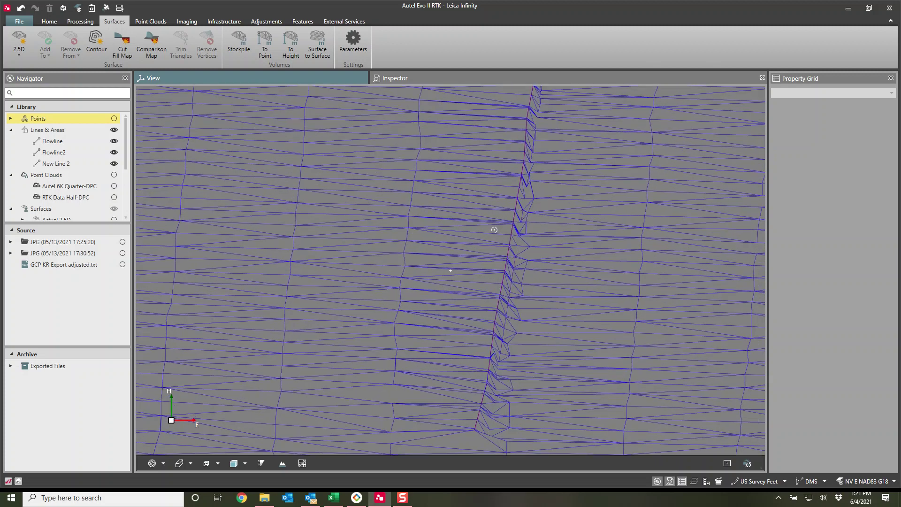
pyautogui.scroll(-2, 494, 230)
pyautogui.scroll(-3, 495, 230)
pyautogui.moveTo(452, 237); pyautogui.dragTo(524, 255, button='middle')
pyautogui.scroll(1, 523, 252)
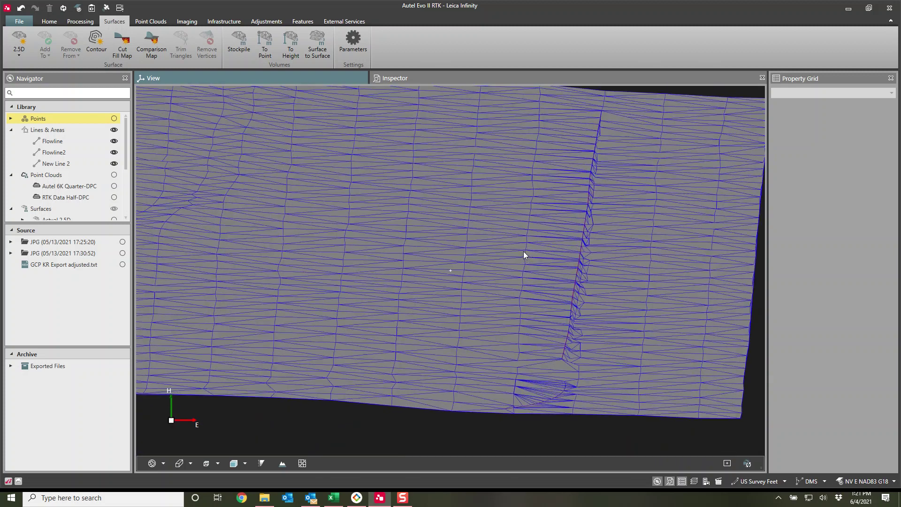
pyautogui.moveTo(523, 252); pyautogui.dragTo(523, 260)
pyautogui.scroll(-6, 523, 260)
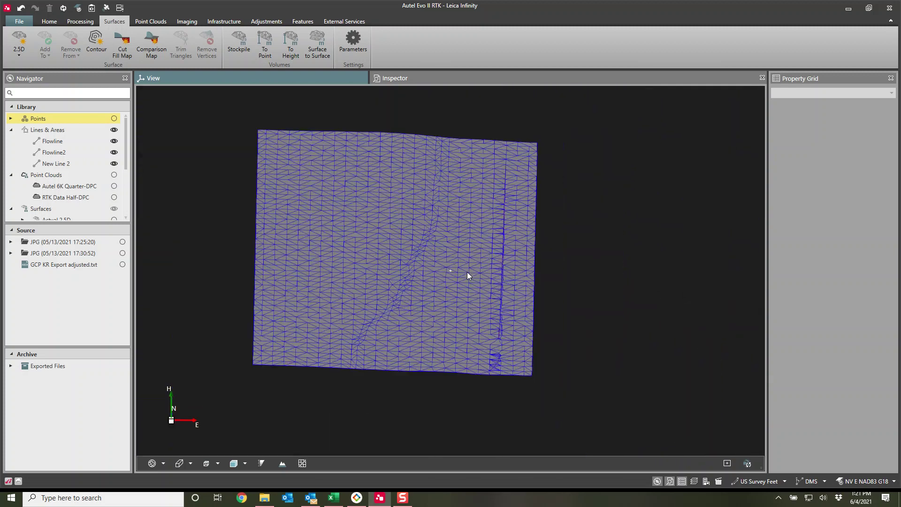
# - Show the RTK Data Half-DPC point cloud again and switch the view to 2D Plane View
pyautogui.click(114, 197)
pyautogui.scroll(5, 415, 367)
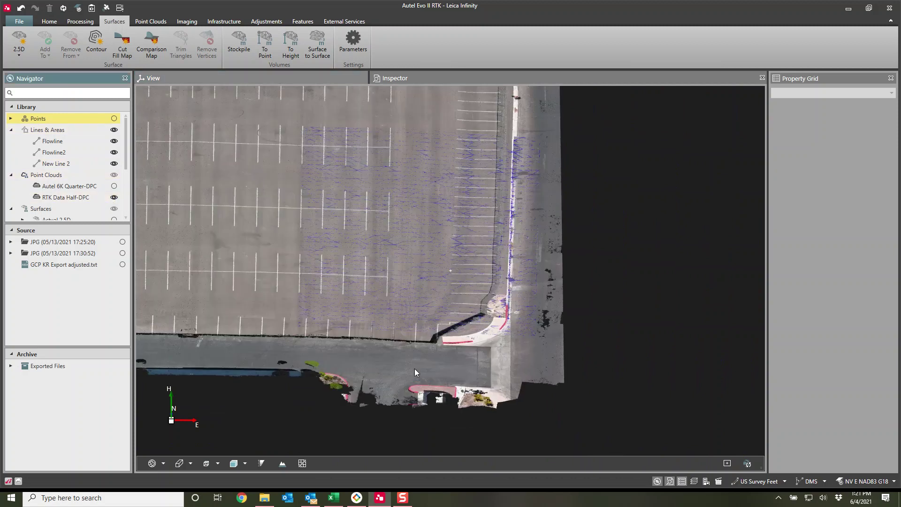
pyautogui.moveTo(400, 336); pyautogui.dragTo(399, 377)
pyautogui.click(153, 464)
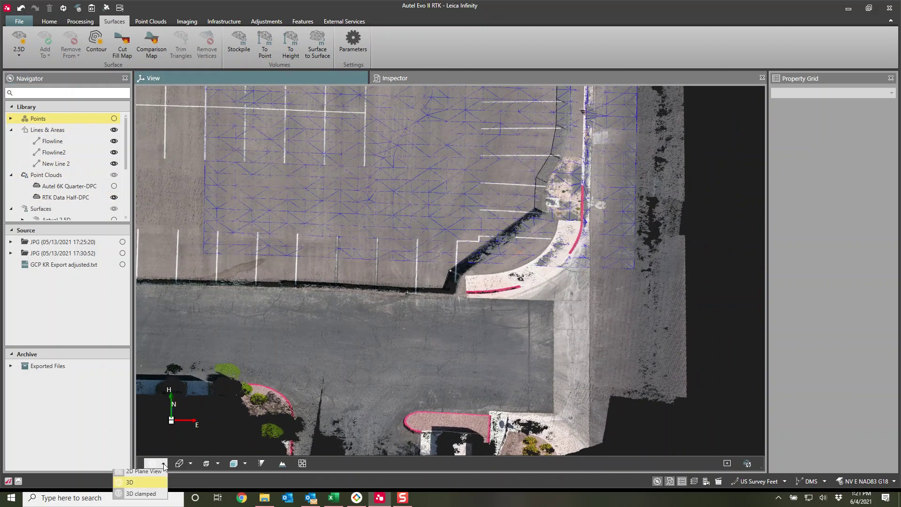
pyautogui.click(152, 482)
pyautogui.click(152, 467)
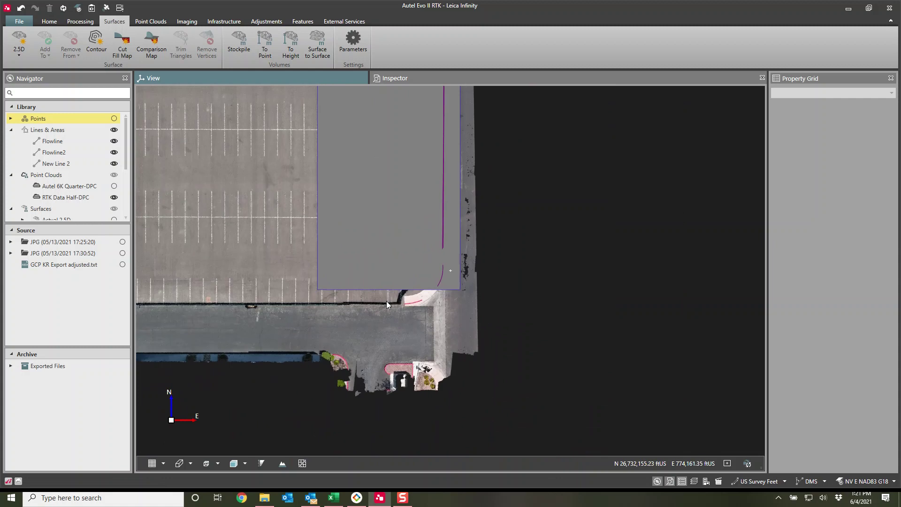
# - Hide Surface test so the point cloud at the parking lot's southeast corner is uncovered
pyautogui.scroll(2, 407, 319)
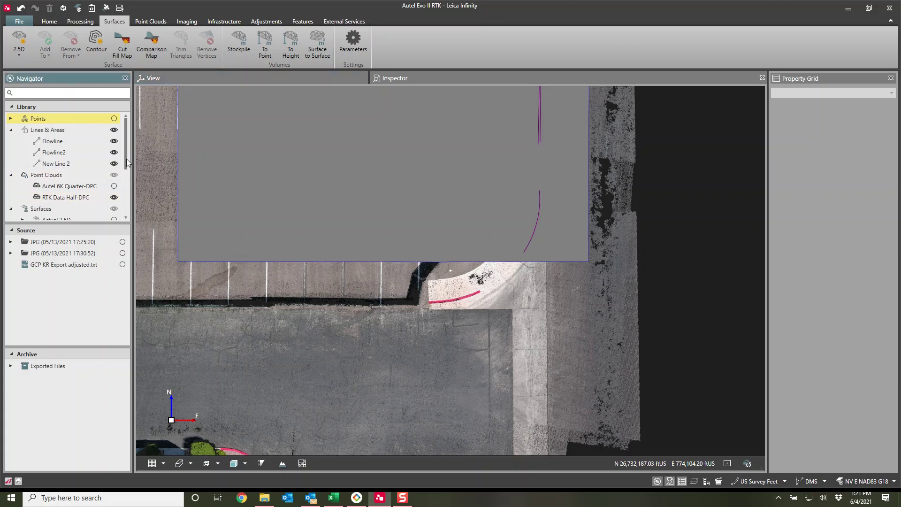
pyautogui.moveTo(126, 159); pyautogui.dragTo(120, 201)
pyautogui.click(114, 197)
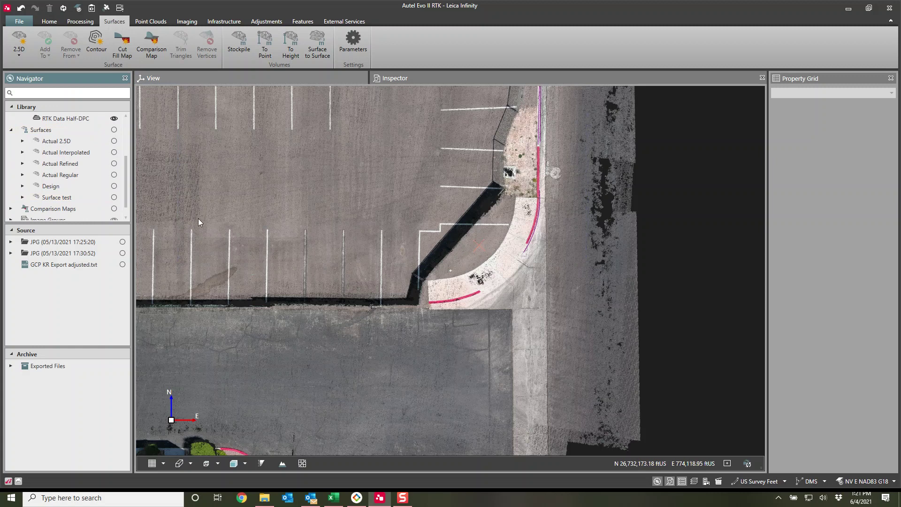
# - Select the point cloud area south of the surface around the curved curb with a polygon and add it to Surface test
pyautogui.moveTo(194, 217); pyautogui.dragTo(260, 257)
pyautogui.click(260, 255)
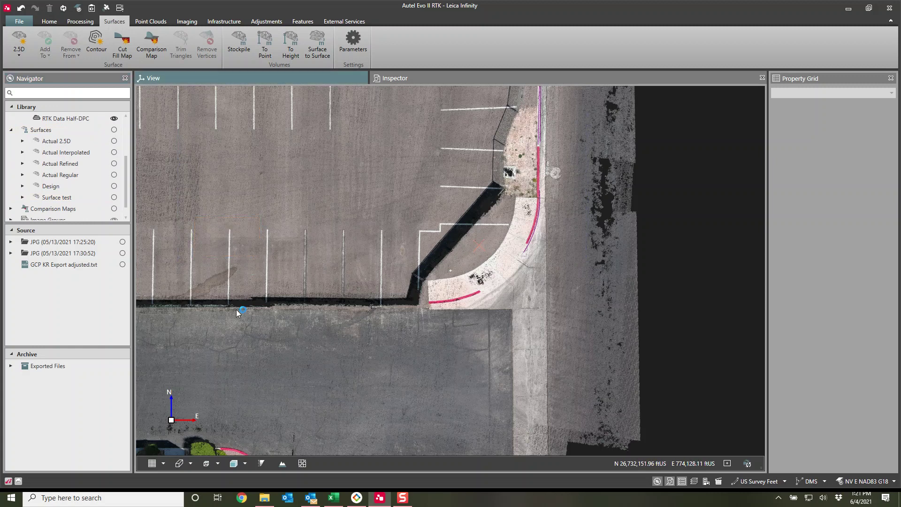
pyautogui.moveTo(187, 220); pyautogui.dragTo(306, 280)
pyautogui.click(283, 291)
pyautogui.click(162, 256)
pyautogui.click(193, 202)
pyautogui.click(303, 180)
pyautogui.click(577, 287)
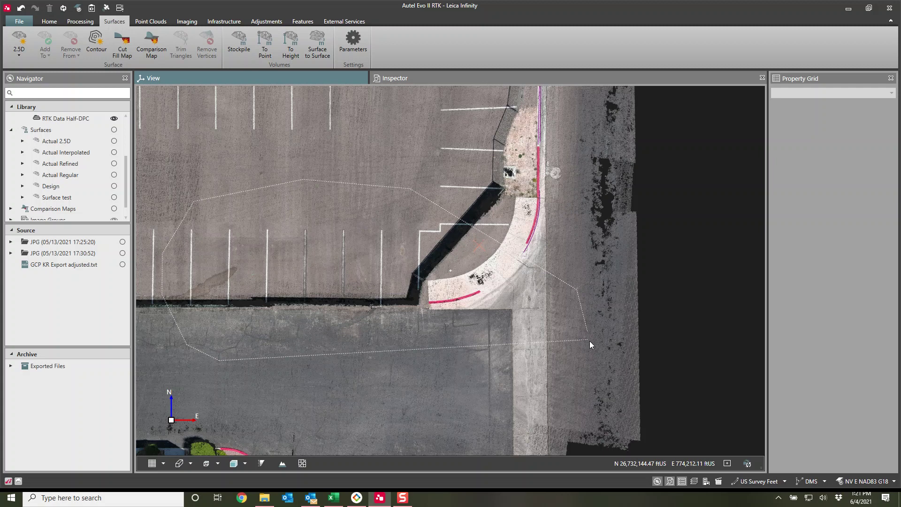
pyautogui.doubleClick(502, 376)
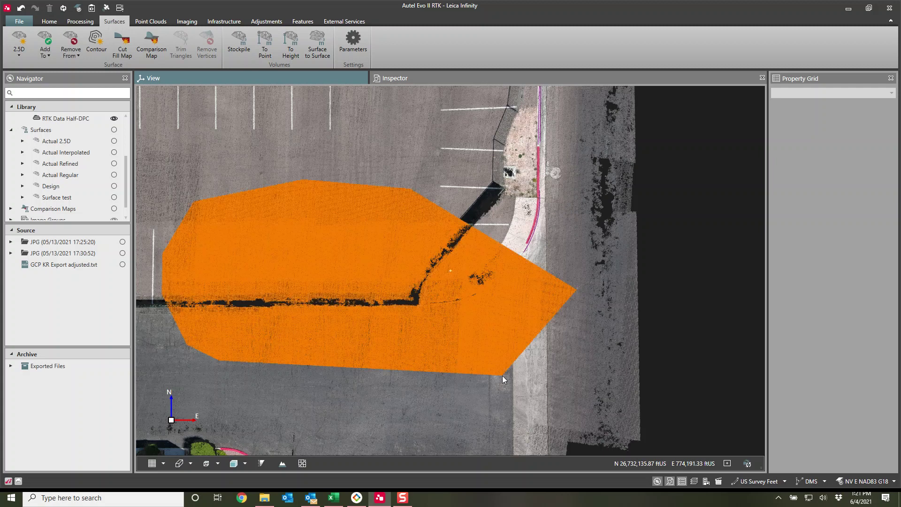
pyautogui.click(48, 55)
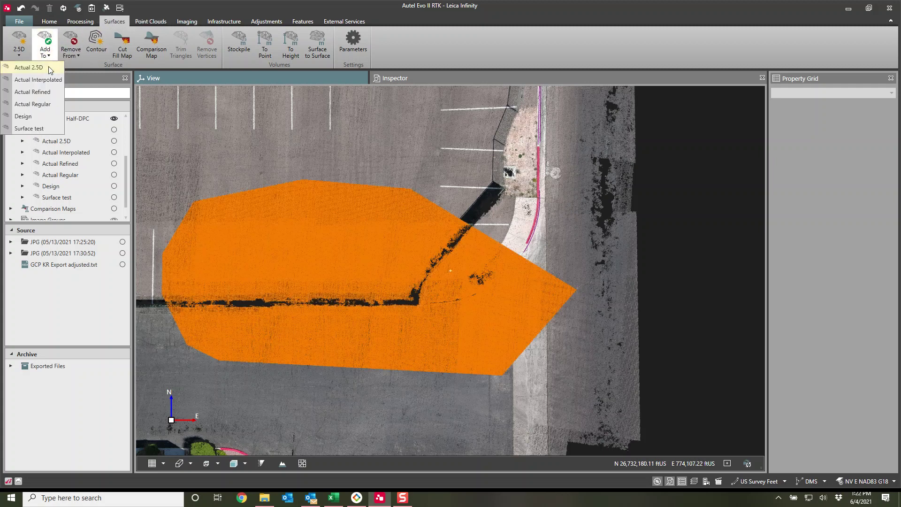
pyautogui.click(33, 129)
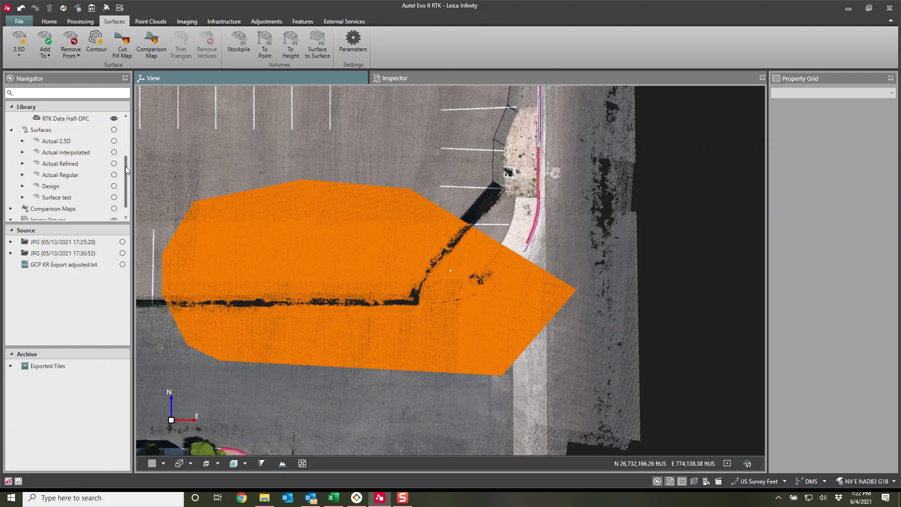
# - Hide the RTK Data Half-DPC point cloud and show Surface test to view its extended southern edge
pyautogui.moveTo(125, 166); pyautogui.dragTo(125, 182)
pyautogui.click(114, 203)
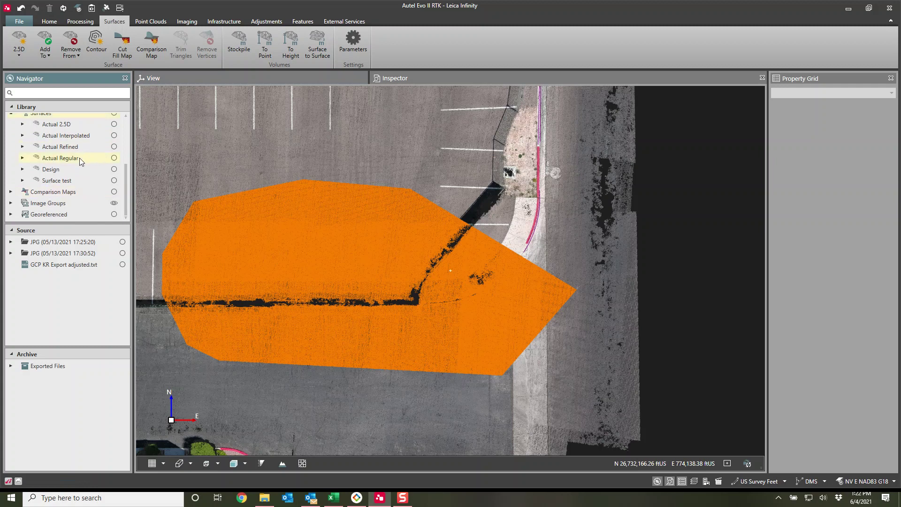
pyautogui.scroll(1, 79, 157)
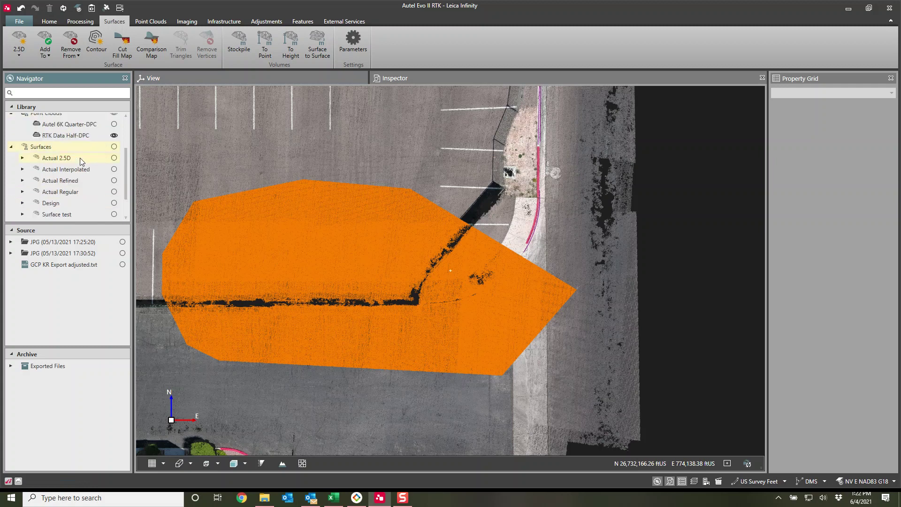
pyautogui.click(115, 136)
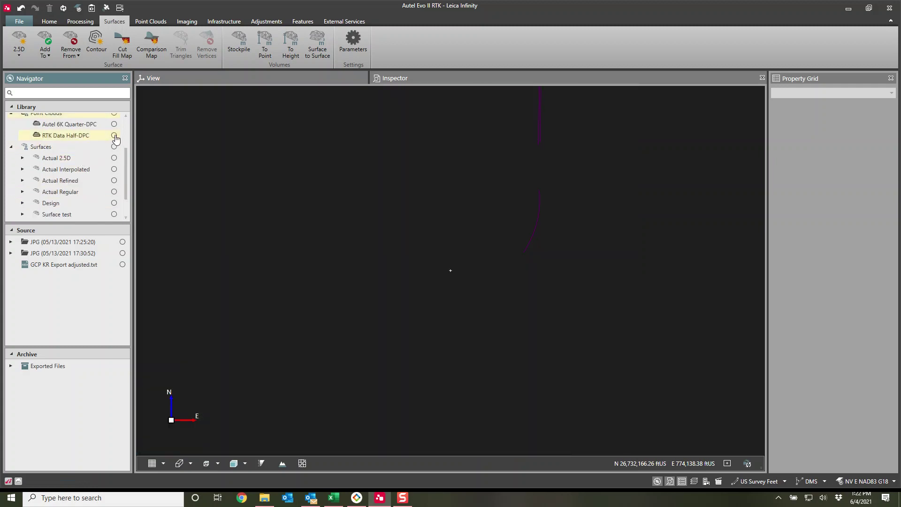
pyautogui.click(113, 214)
pyautogui.scroll(-2, 400, 265)
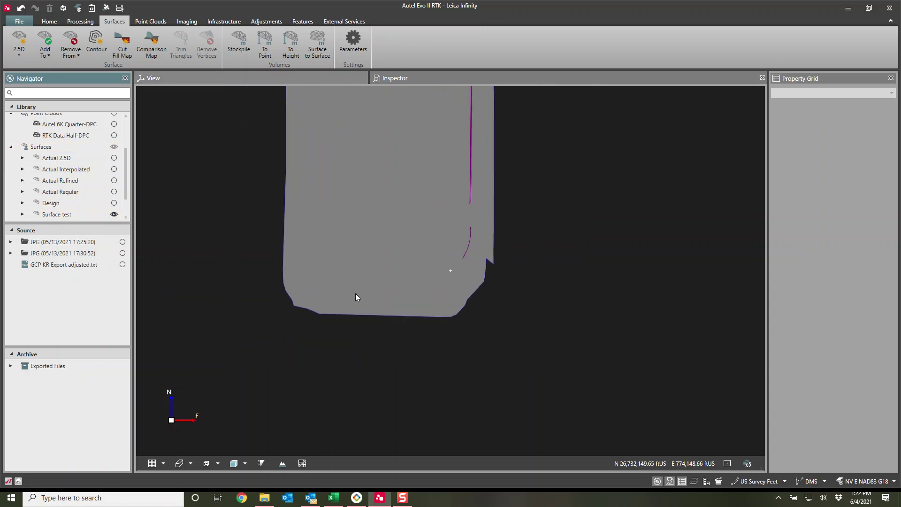
# - Show the RTK Data Half-DPC point cloud together with Surface test and inspect the surface's southern boundary against it
pyautogui.click(114, 135)
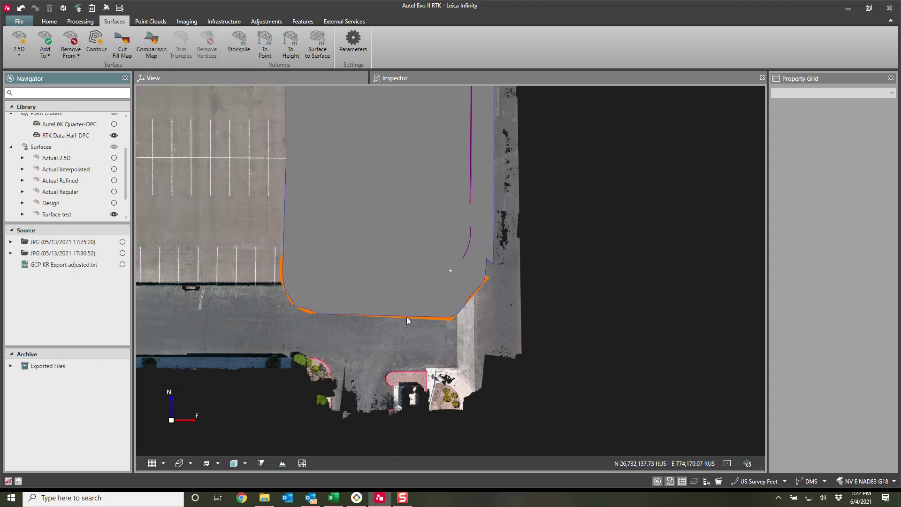
pyautogui.scroll(2, 475, 307)
pyautogui.scroll(3, 474, 306)
pyautogui.scroll(-4, 367, 305)
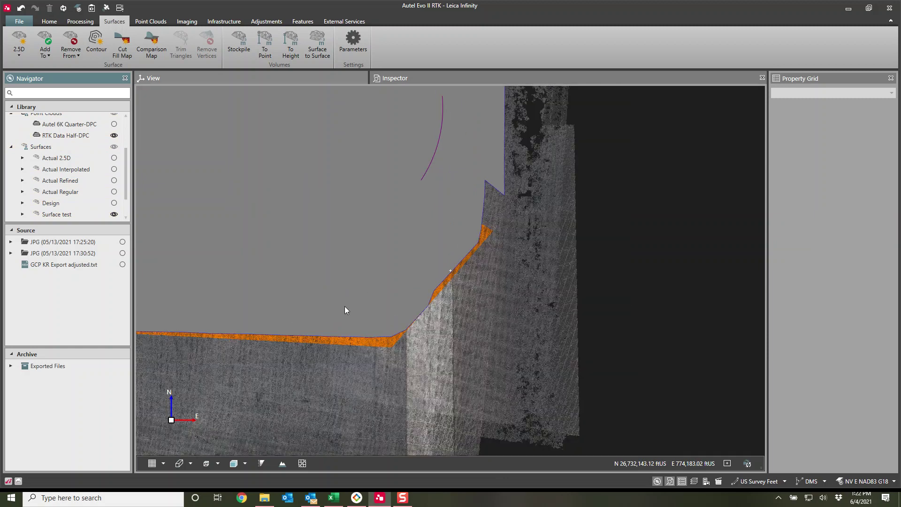
pyautogui.moveTo(305, 295); pyautogui.dragTo(456, 318, button='middle')
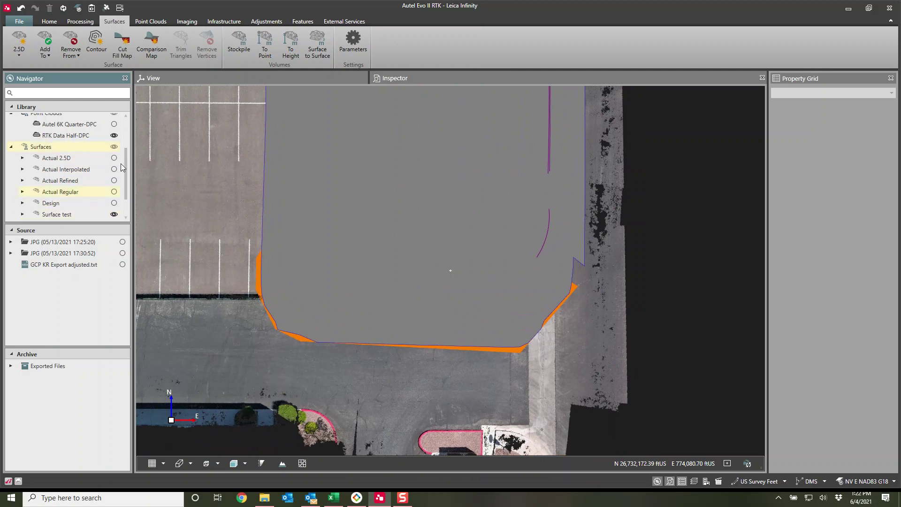
pyautogui.click(114, 135)
pyautogui.scroll(3, 418, 333)
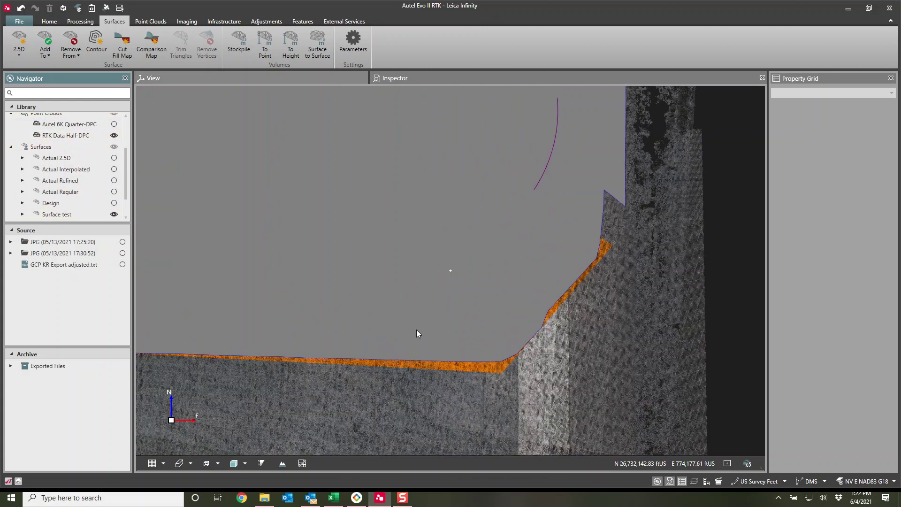
# - Display the surface as Wireframe so the point cloud can be seen through its triangles
pyautogui.click(379, 316)
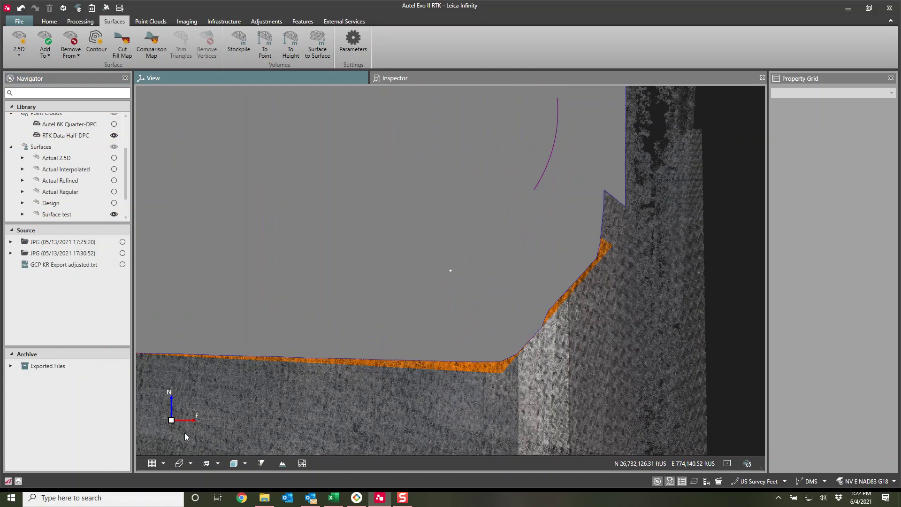
pyautogui.click(163, 463)
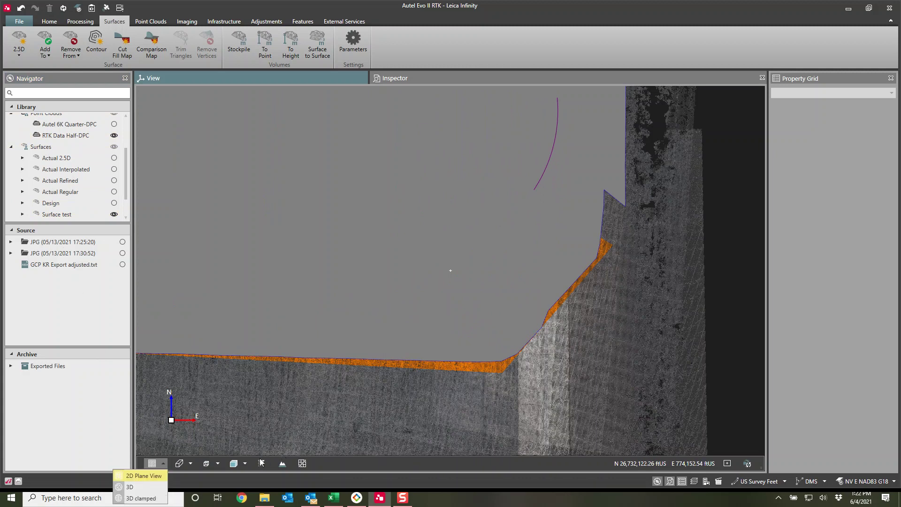
pyautogui.click(244, 463)
pyautogui.click(244, 464)
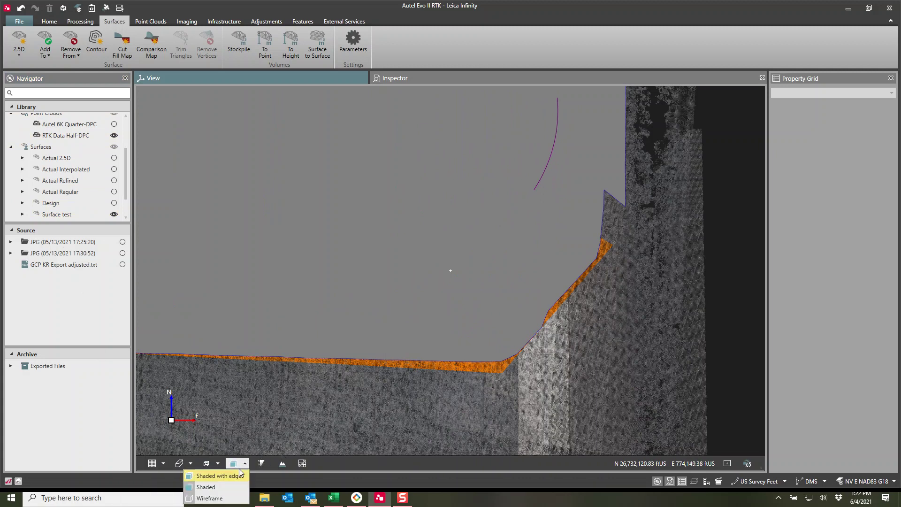
pyautogui.click(210, 498)
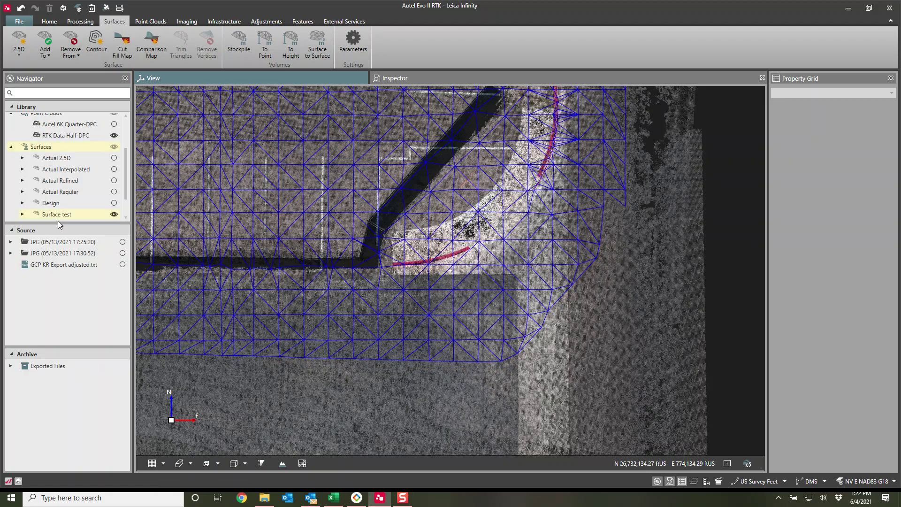
# - Switch to the 3D view, bring the red curved curb at the southeast corner into close view, and hide Surface test
pyautogui.click(157, 466)
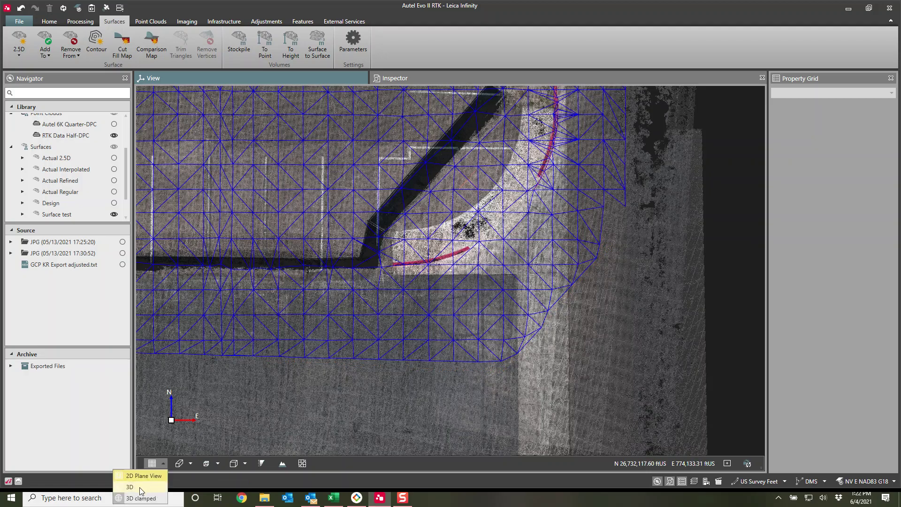
pyautogui.click(140, 488)
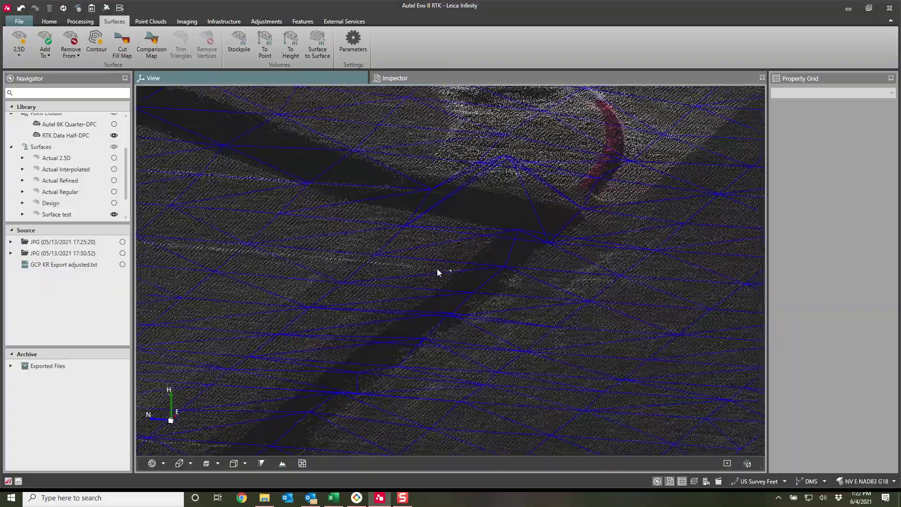
pyautogui.moveTo(437, 268); pyautogui.dragTo(379, 278)
pyautogui.moveTo(575, 286); pyautogui.dragTo(296, 345, button='middle')
pyautogui.scroll(1, 587, 244)
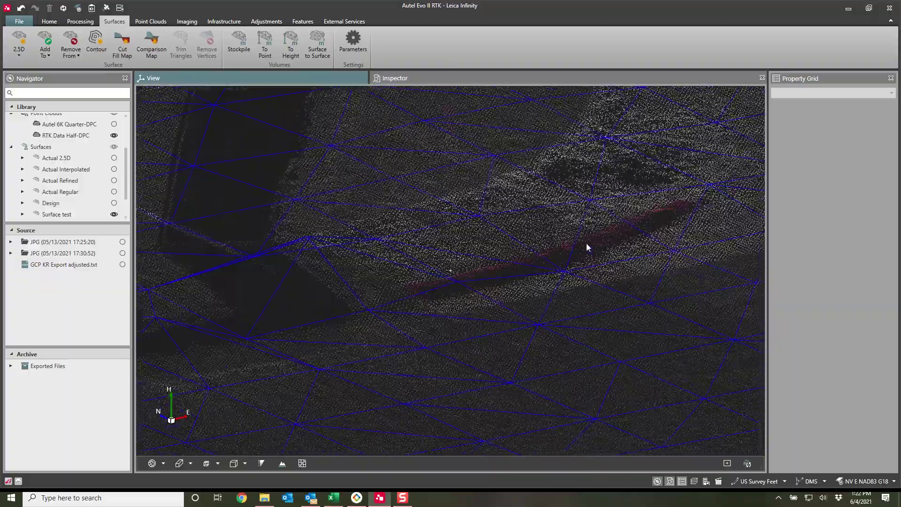
pyautogui.moveTo(587, 247); pyautogui.dragTo(573, 271)
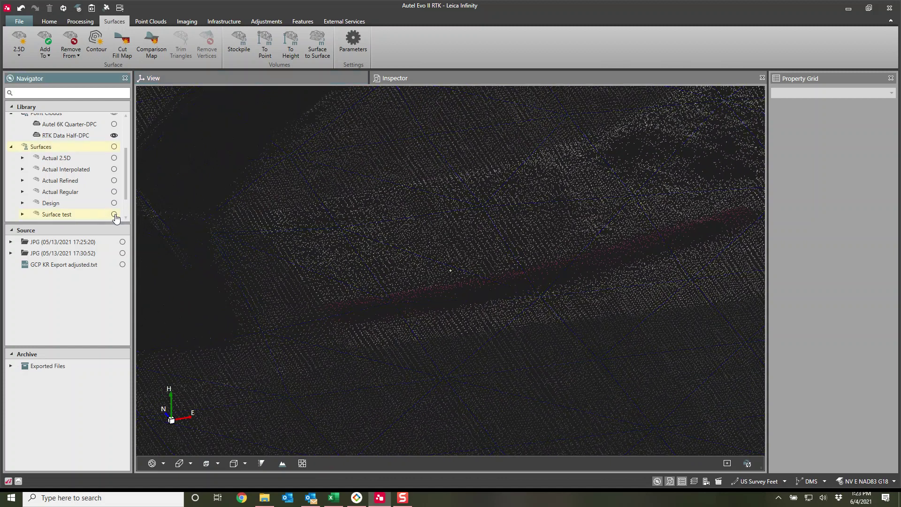
pyautogui.moveTo(395, 339); pyautogui.dragTo(432, 322)
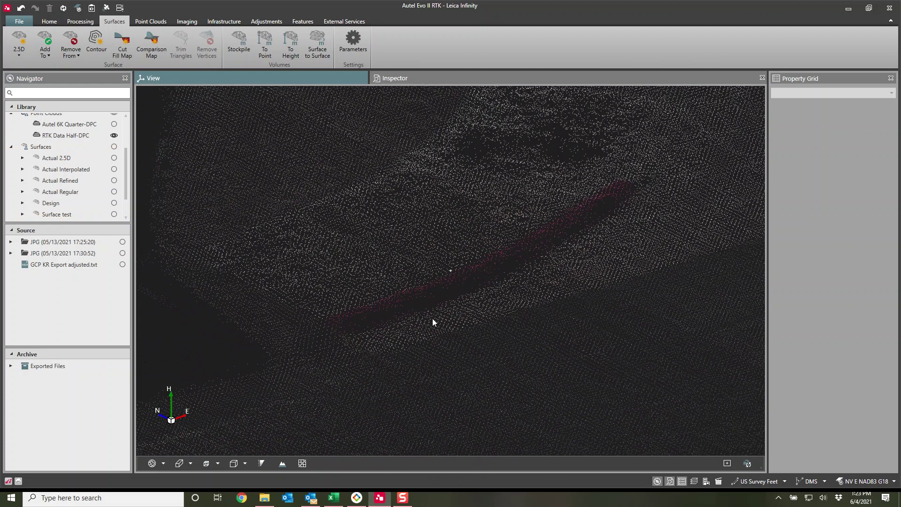
# - Draw a five-point line about 11.7 ftUS long on the point cloud along the foot of the red curved curb
pyautogui.click(304, 21)
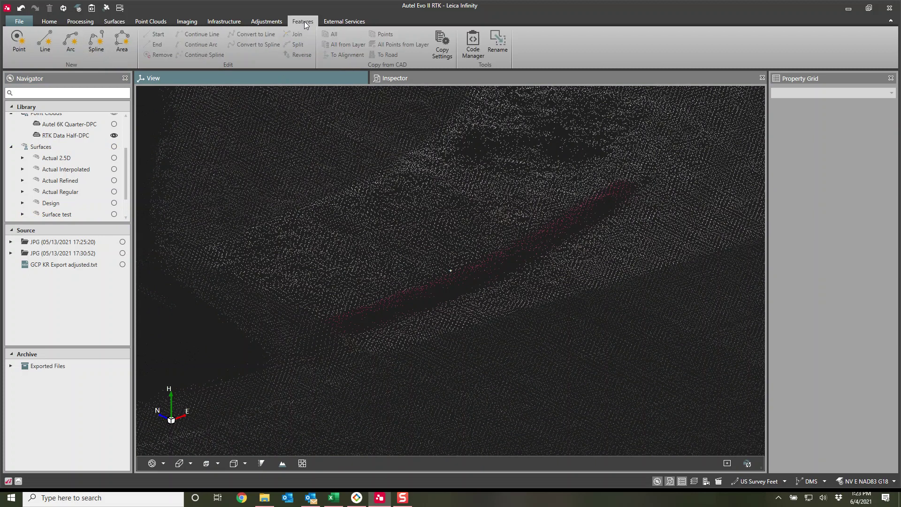
pyautogui.click(45, 41)
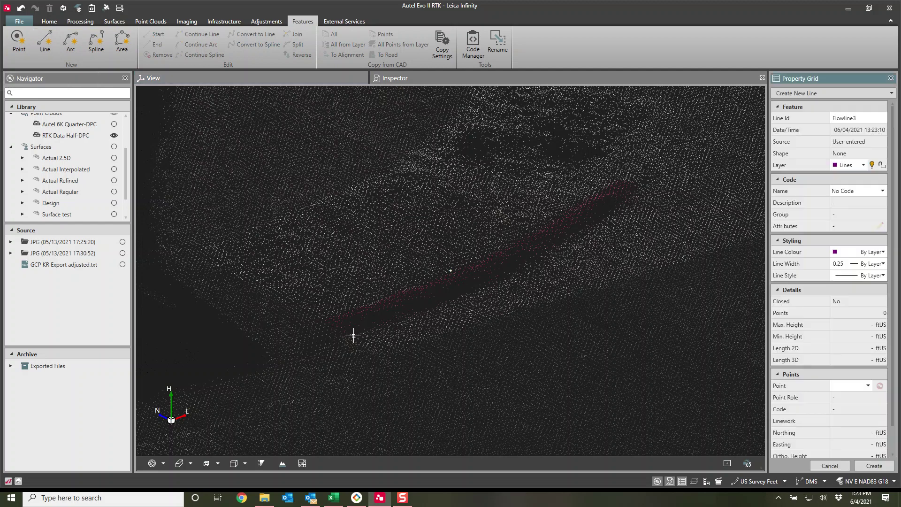
pyautogui.moveTo(354, 336); pyautogui.dragTo(367, 335, button='middle')
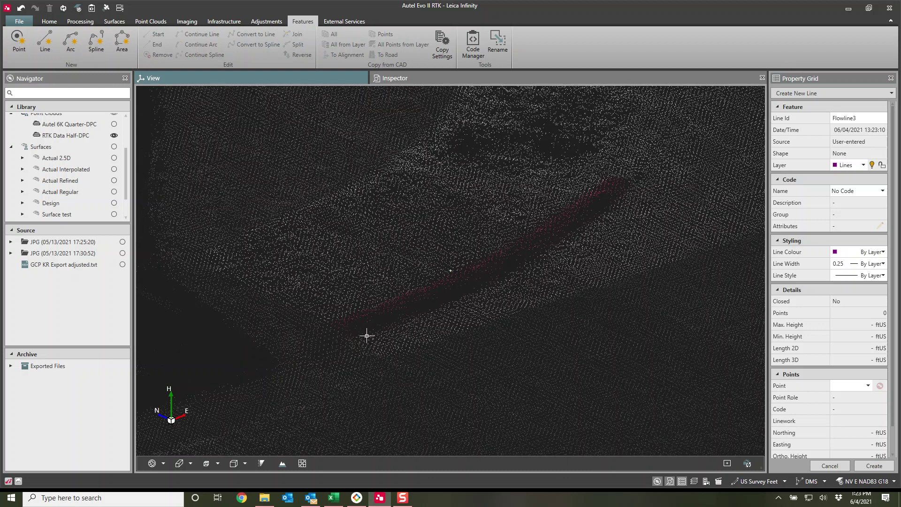
pyautogui.click(372, 338)
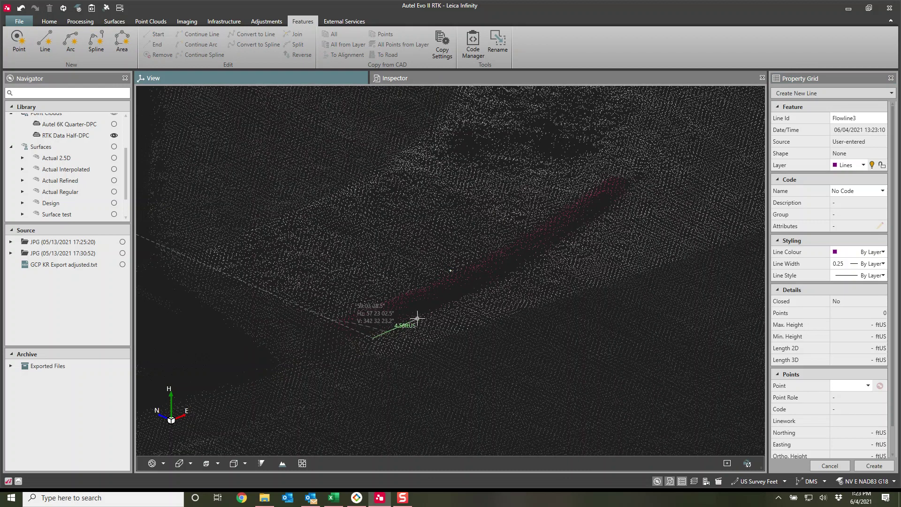
pyautogui.click(490, 288)
pyautogui.click(596, 218)
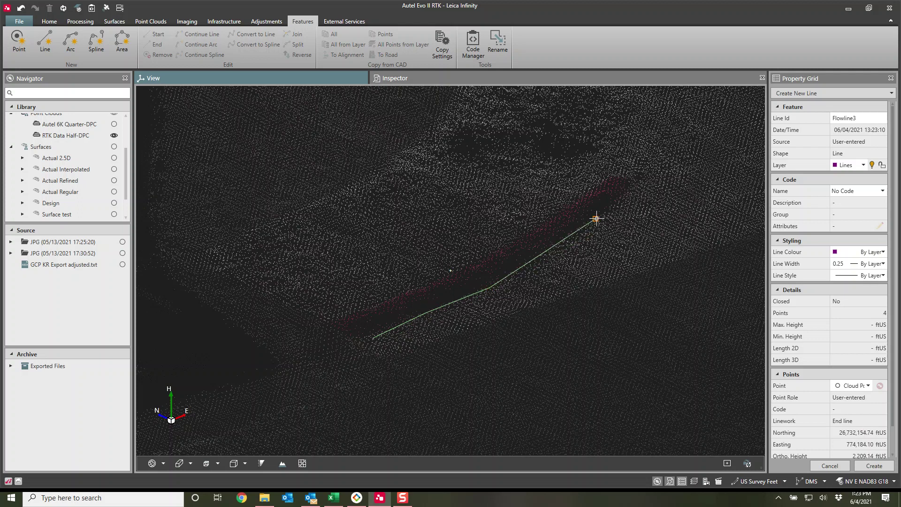
pyautogui.click(628, 190)
pyautogui.press('Return')
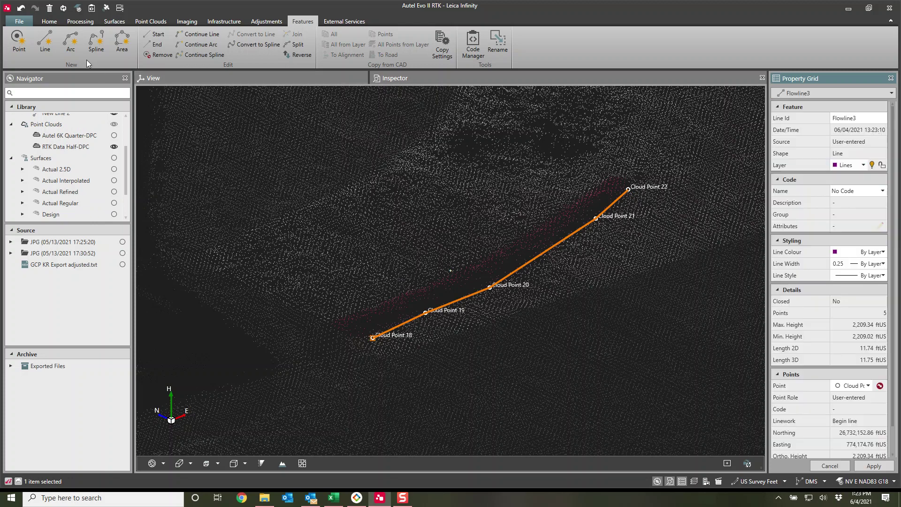
# - Draw a second five-point line about 11.9 ftUS long along the top edge of the red curved curb
pyautogui.click(47, 43)
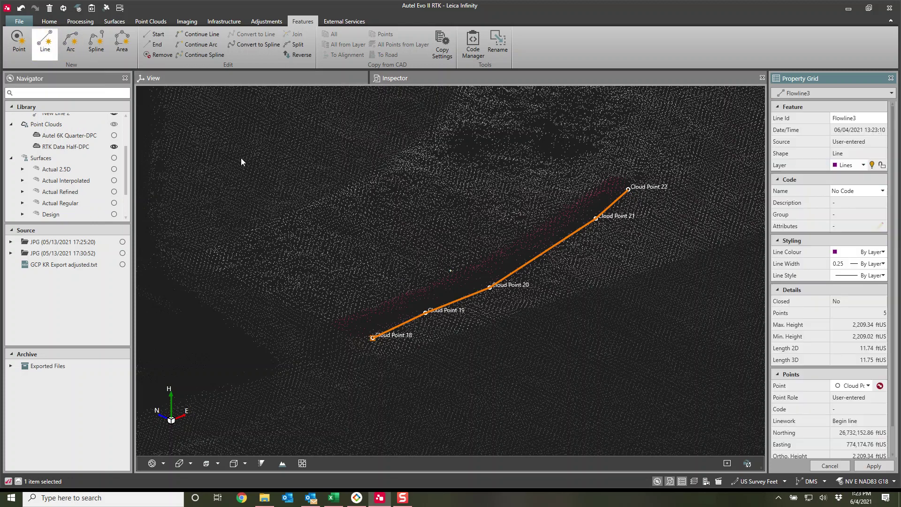
pyautogui.click(338, 318)
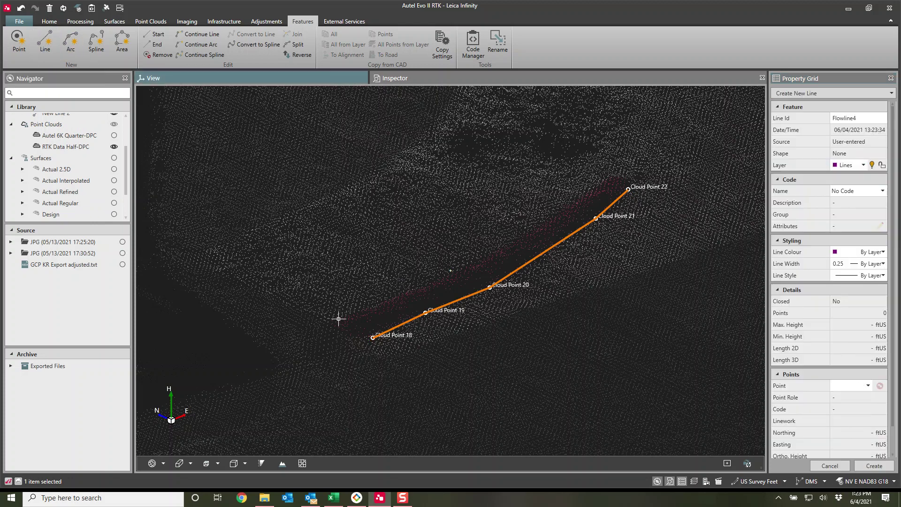
pyautogui.moveTo(413, 291); pyautogui.dragTo(417, 288)
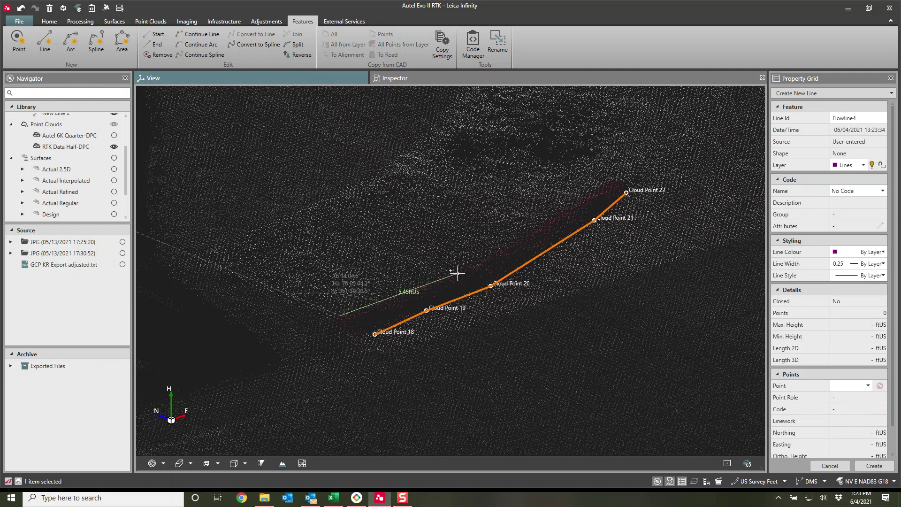
pyautogui.click(425, 285)
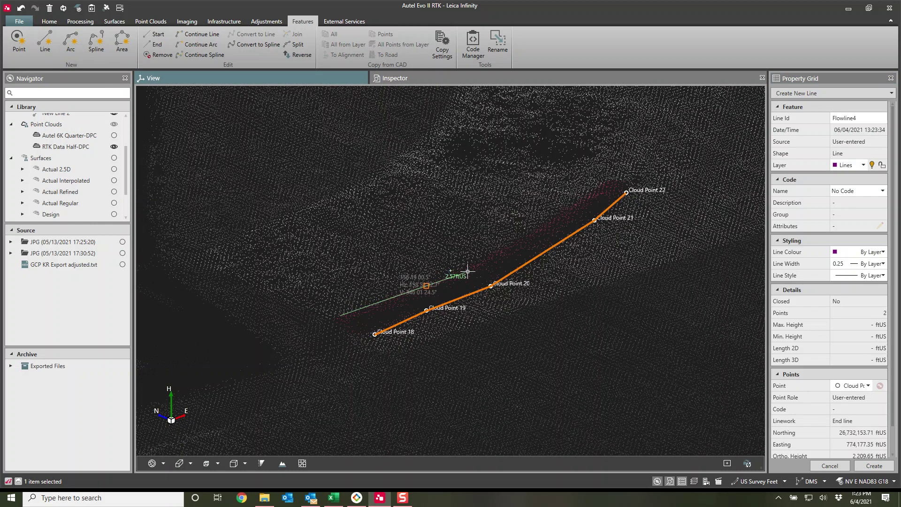
pyautogui.click(492, 258)
pyautogui.click(548, 224)
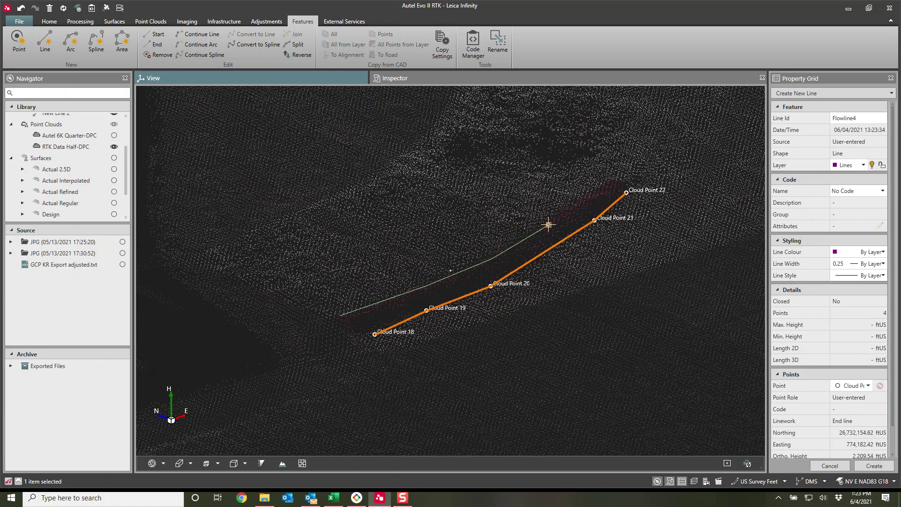
pyautogui.click(609, 184)
pyautogui.press('Return')
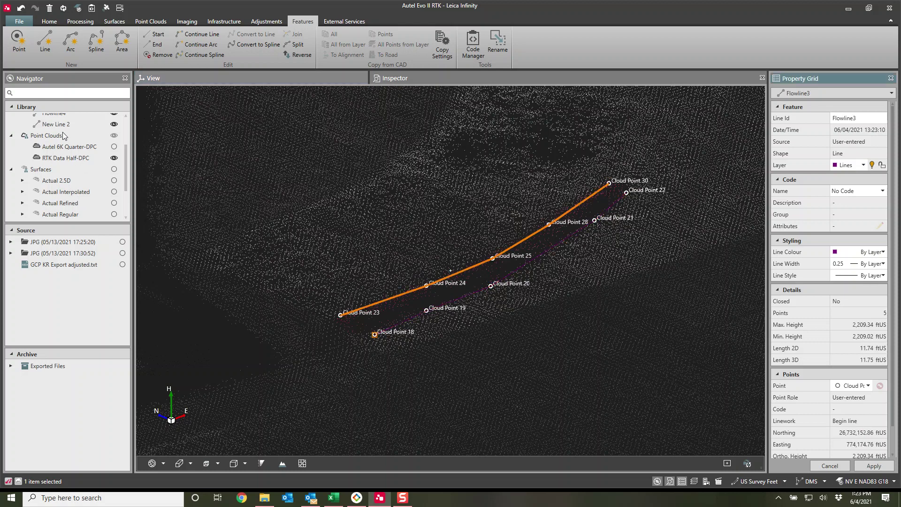
# - Show Surface test again and add the line along the curb's top edge to it as a breakline
pyautogui.scroll(-3, 77, 190)
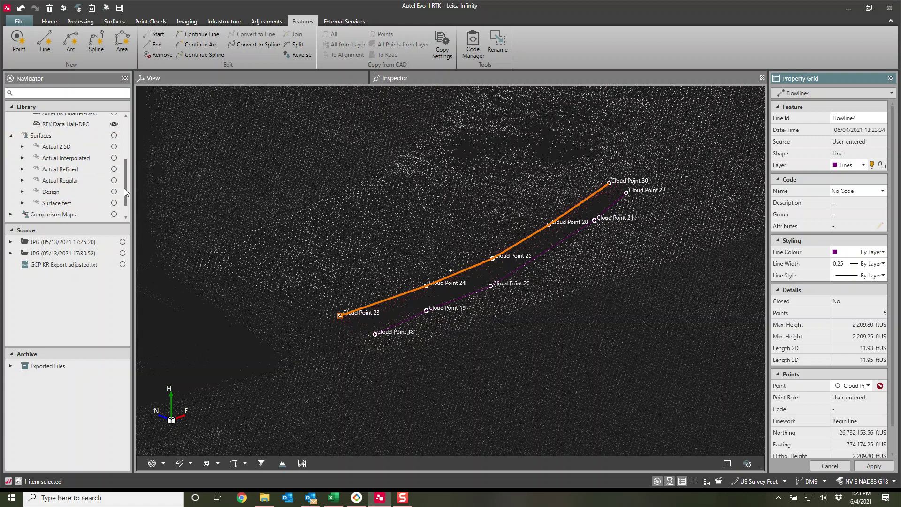
pyautogui.click(113, 202)
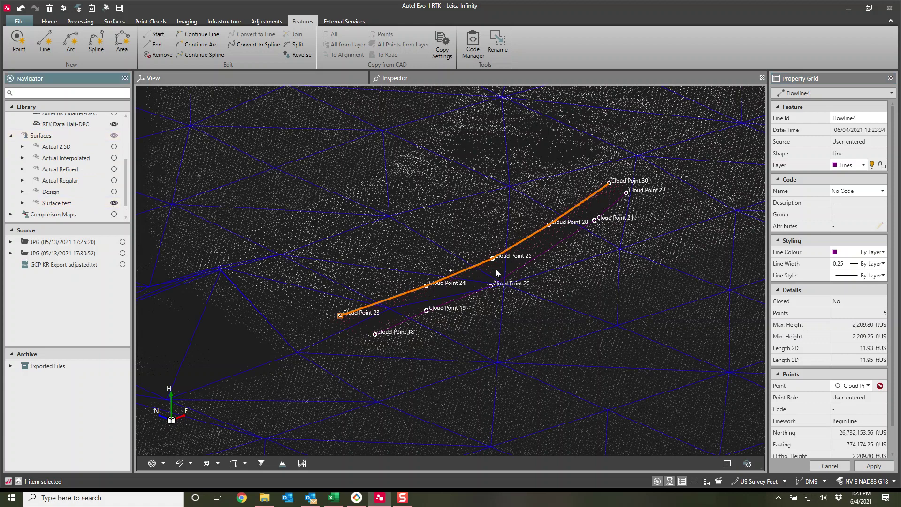
pyautogui.click(539, 241)
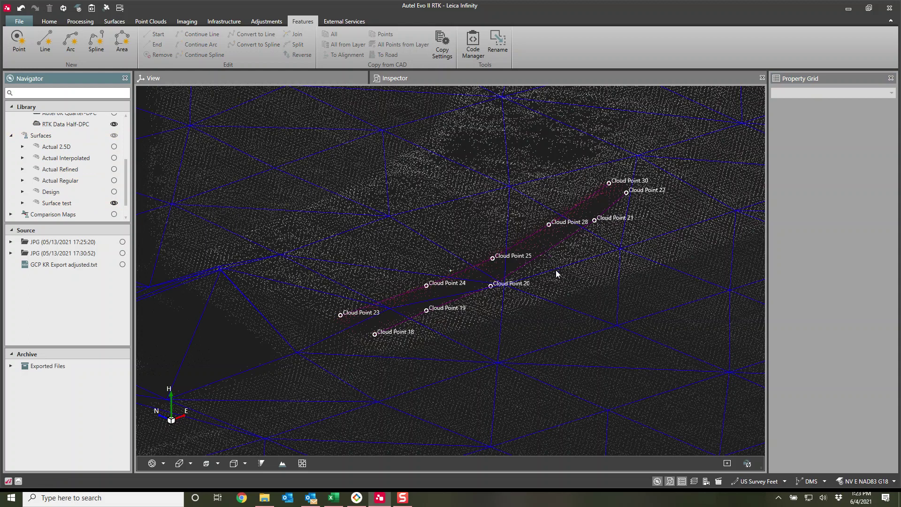
pyautogui.click(533, 236)
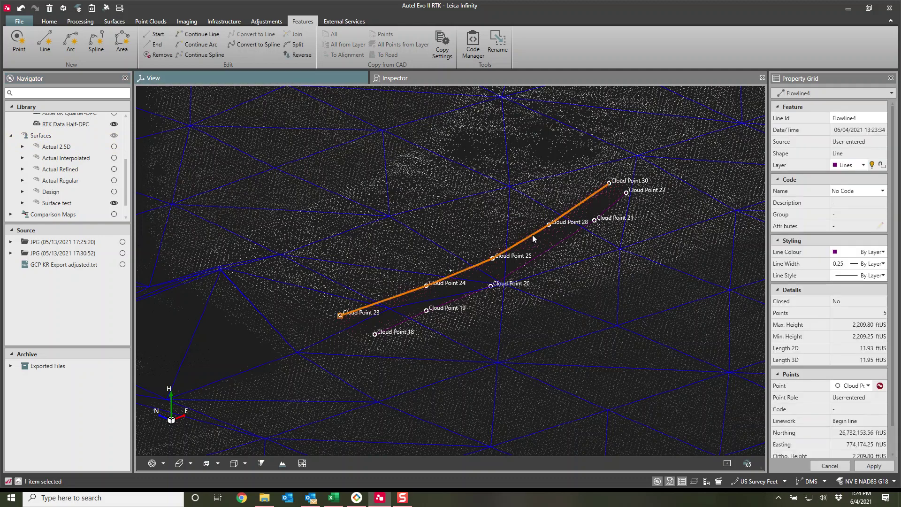
pyautogui.rightClick(533, 237)
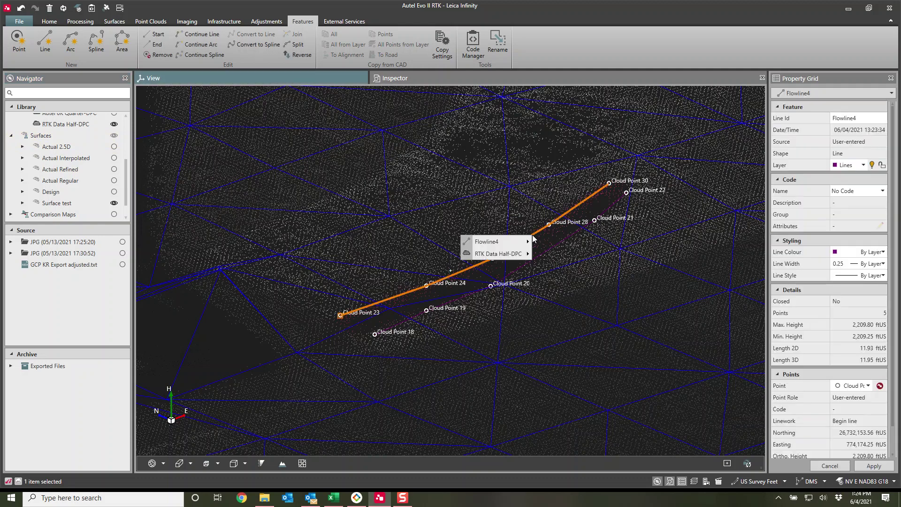
pyautogui.moveTo(516, 242)
pyautogui.moveTo(421, 244)
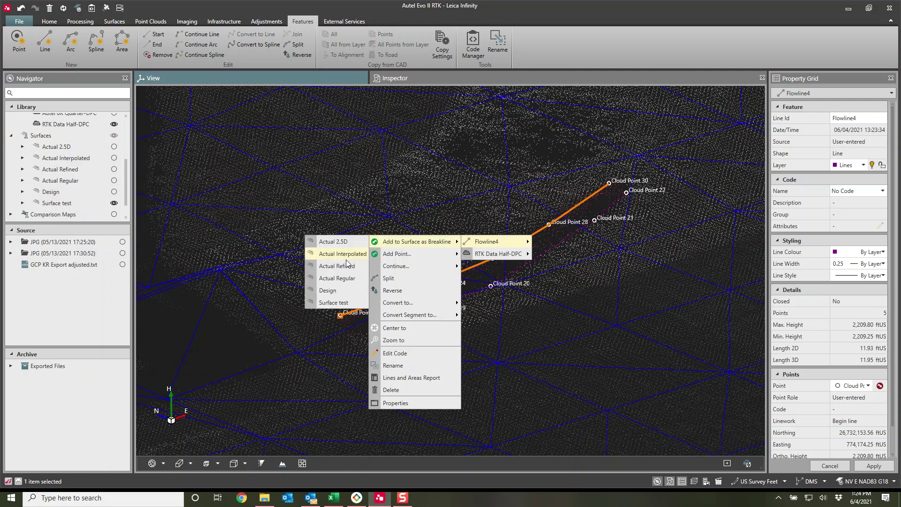
pyautogui.click(334, 302)
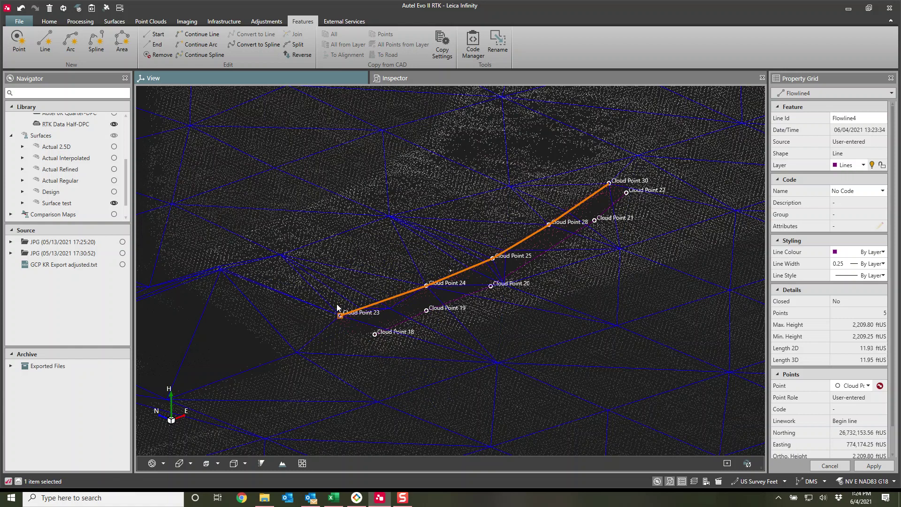
# - Add the line along the foot of the curved curb to Surface test as a breakline
pyautogui.scroll(4, 478, 296)
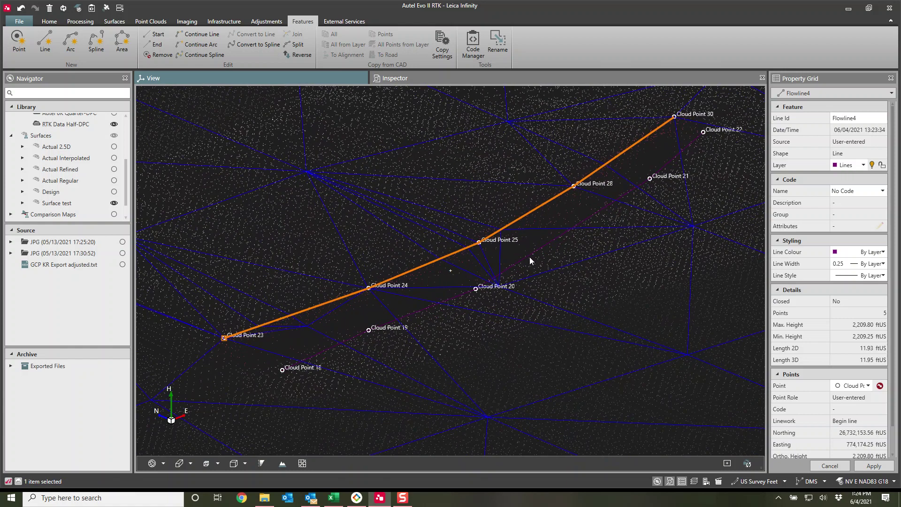
pyautogui.rightClick(529, 259)
pyautogui.moveTo(484, 263)
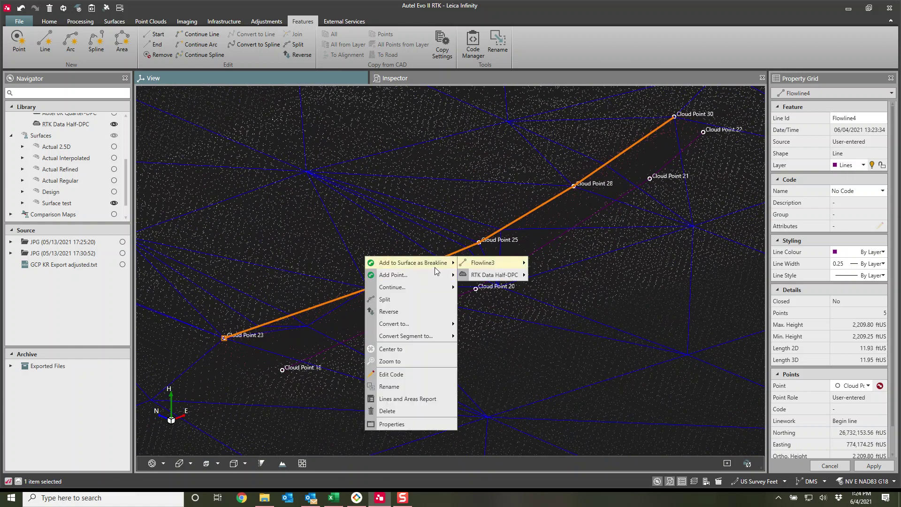
pyautogui.moveTo(418, 264)
pyautogui.click(329, 324)
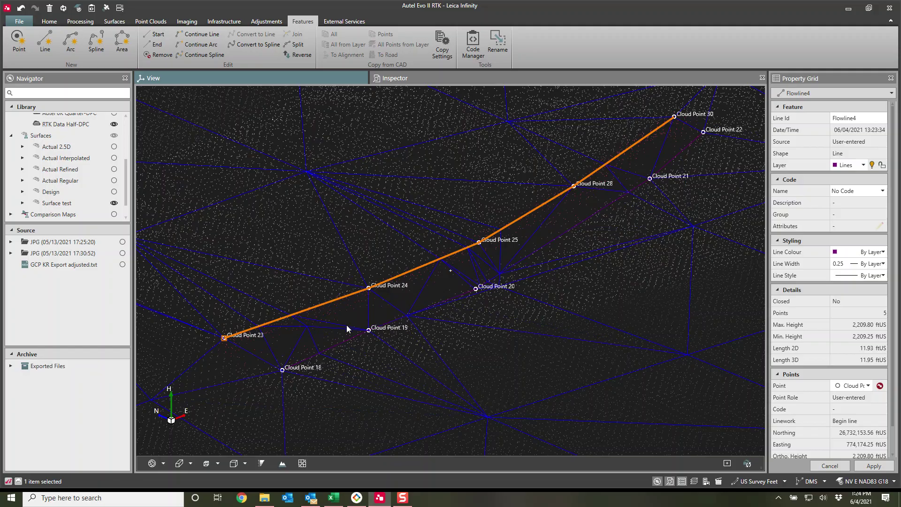
# - Hide the RTK Data Half-DPC point cloud and remove the vertices of the two spikes standing above Surface test
pyautogui.moveTo(348, 327); pyautogui.dragTo(502, 364)
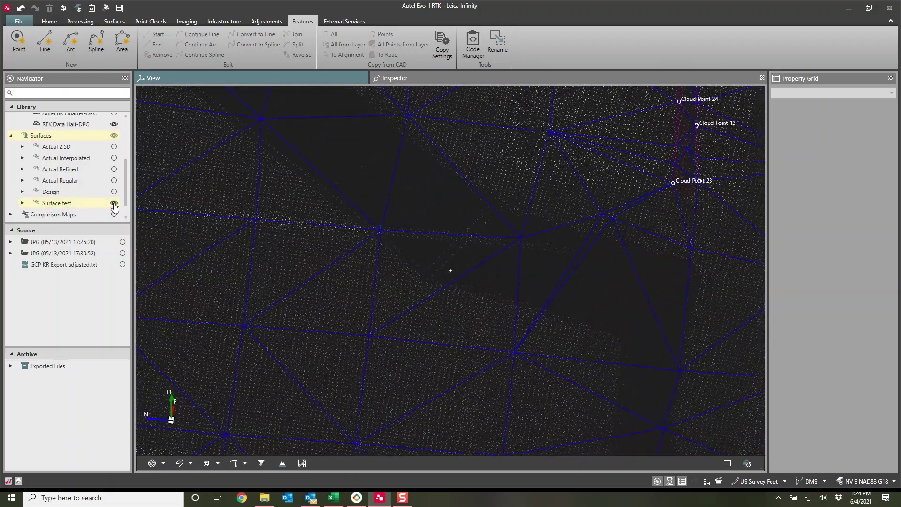
pyautogui.click(114, 124)
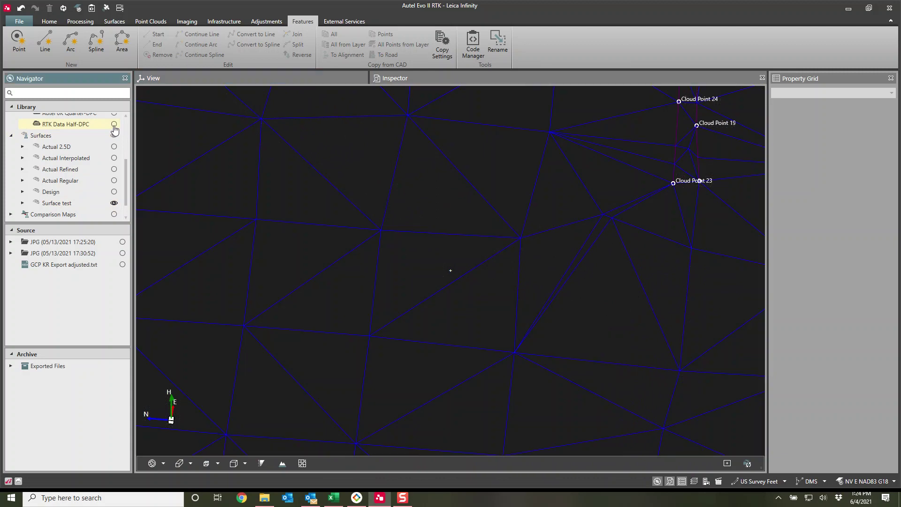
pyautogui.moveTo(465, 306); pyautogui.dragTo(539, 265)
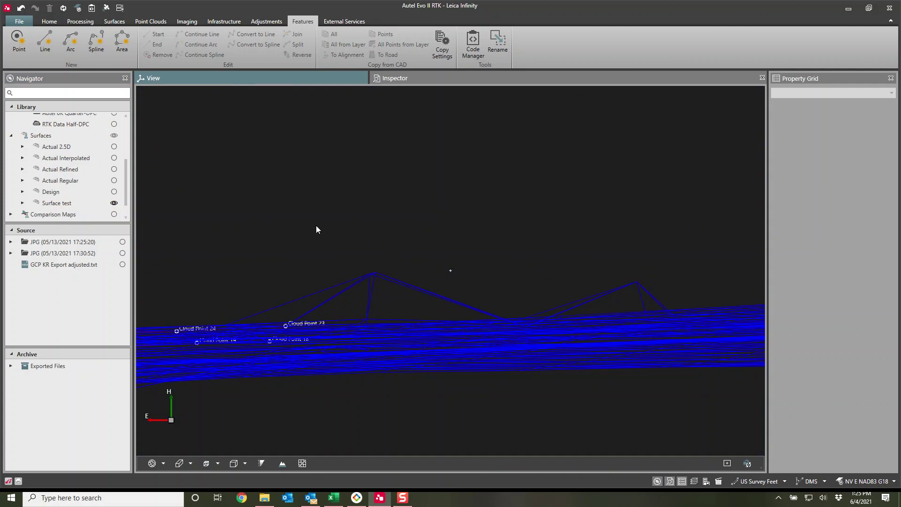
pyautogui.moveTo(308, 200); pyautogui.dragTo(670, 299)
pyautogui.click(116, 22)
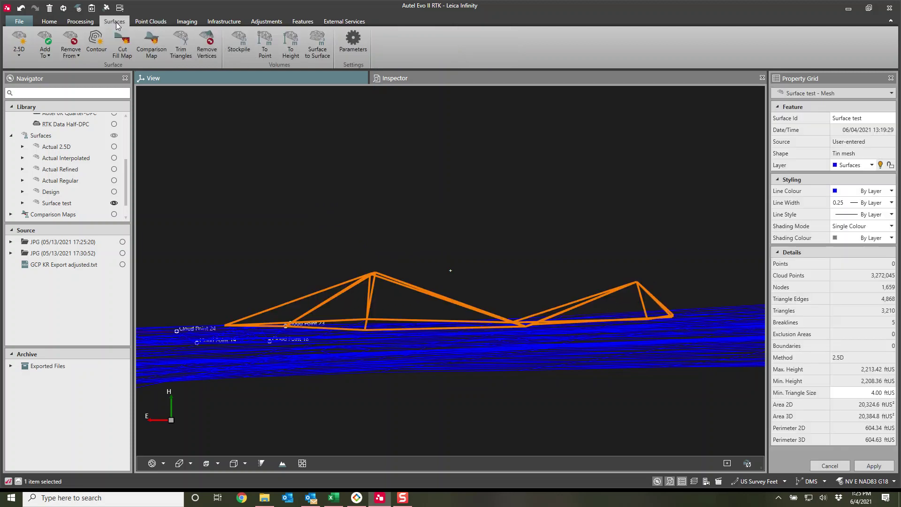
pyautogui.click(209, 52)
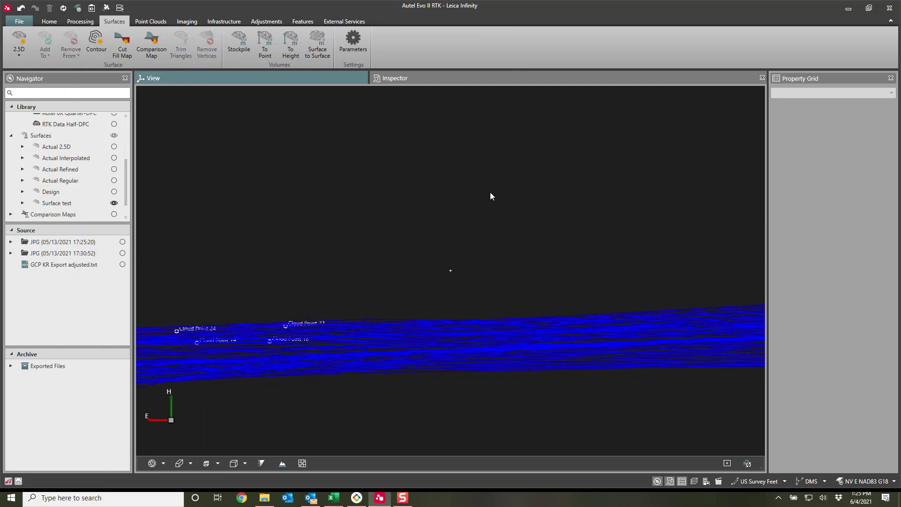
# - Examine the Surface test mesh around the curb lines and across its whole extent for remaining irregularities
pyautogui.moveTo(466, 333); pyautogui.dragTo(360, 321)
pyautogui.scroll(8, 472, 331)
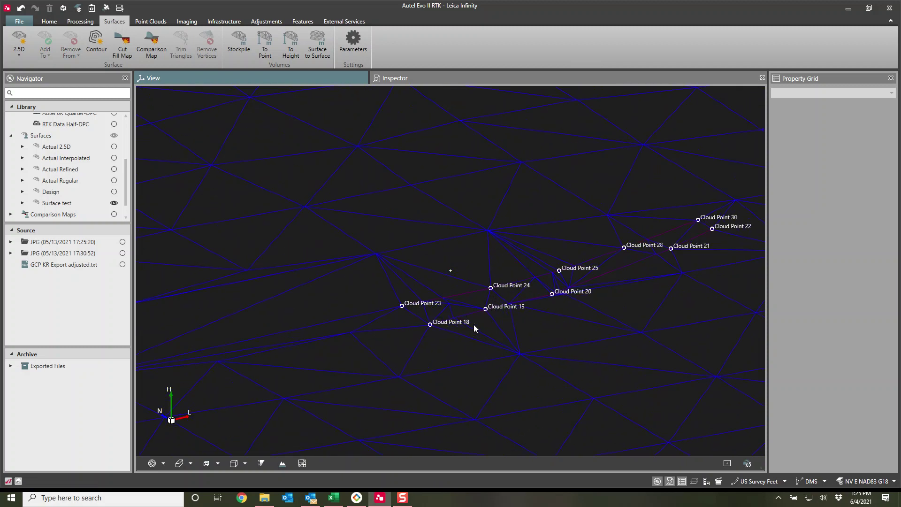
pyautogui.moveTo(247, 324); pyautogui.dragTo(483, 278, button='middle')
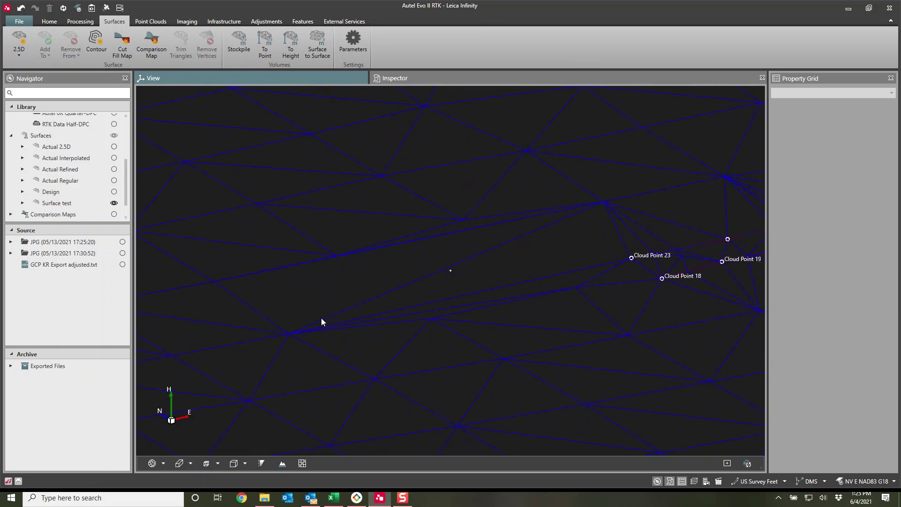
pyautogui.moveTo(592, 274); pyautogui.dragTo(418, 365, button='middle')
pyautogui.moveTo(533, 345); pyautogui.dragTo(457, 350)
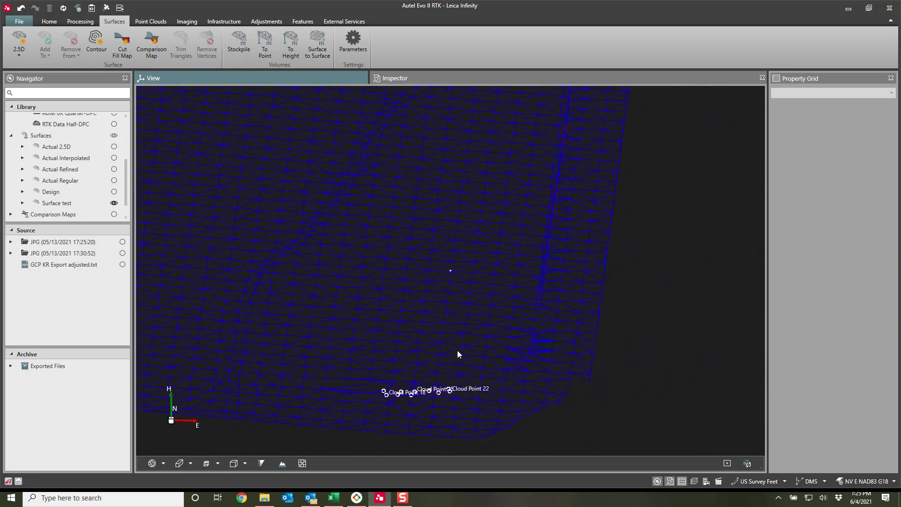
pyautogui.scroll(4, 432, 328)
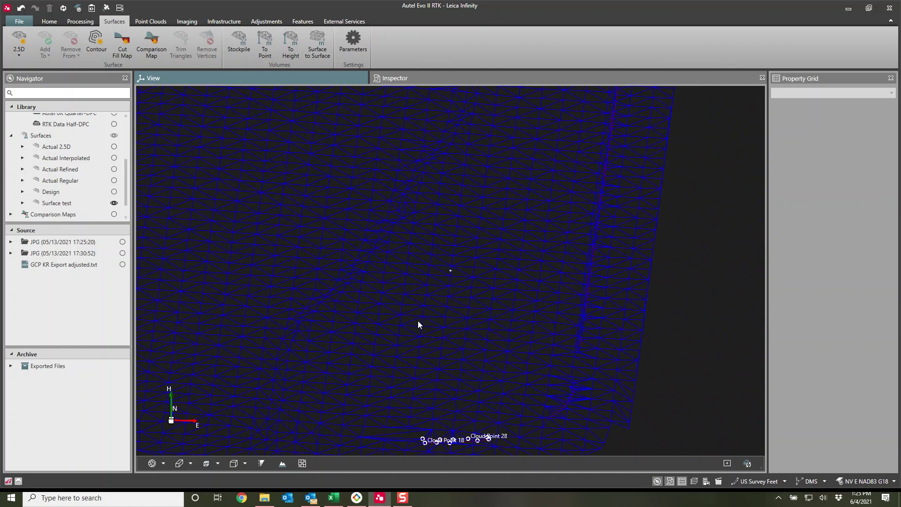
pyautogui.moveTo(419, 322); pyautogui.dragTo(441, 323, button='middle')
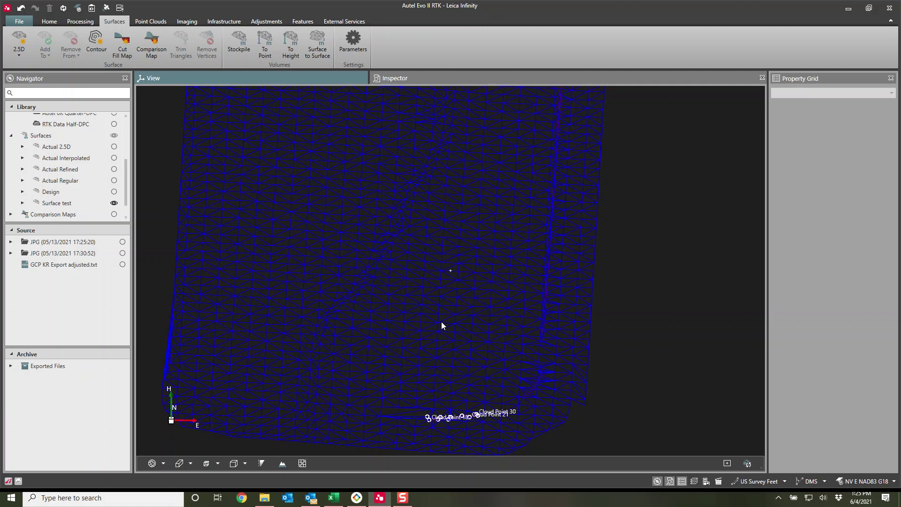
pyautogui.scroll(-5, 441, 322)
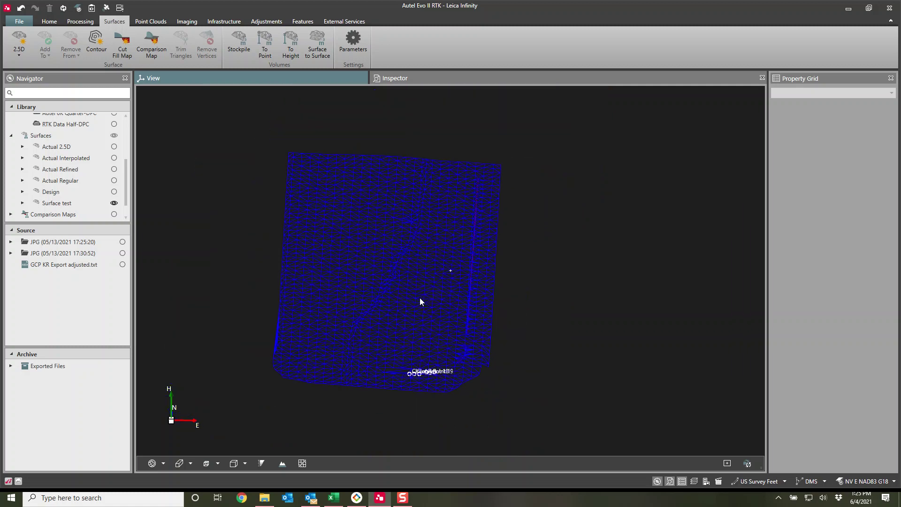
pyautogui.scroll(2, 419, 301)
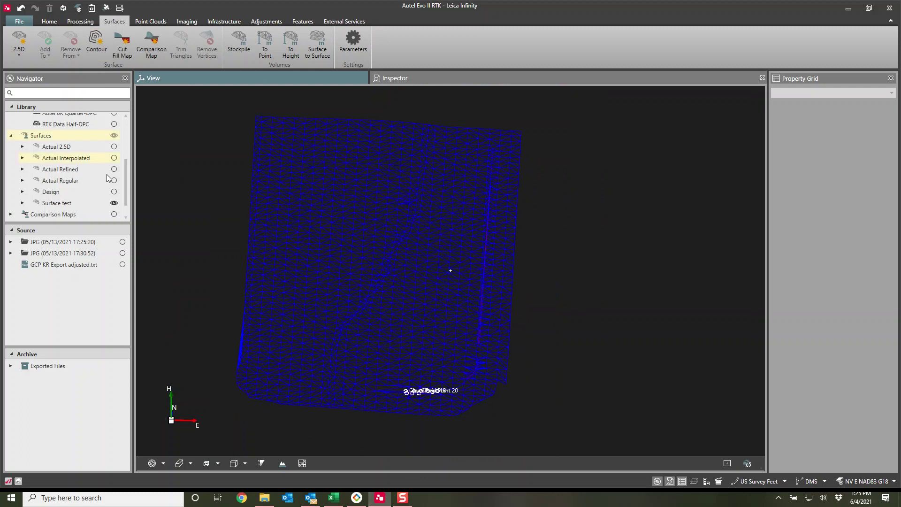
pyautogui.moveTo(319, 294); pyautogui.dragTo(325, 303, button='right')
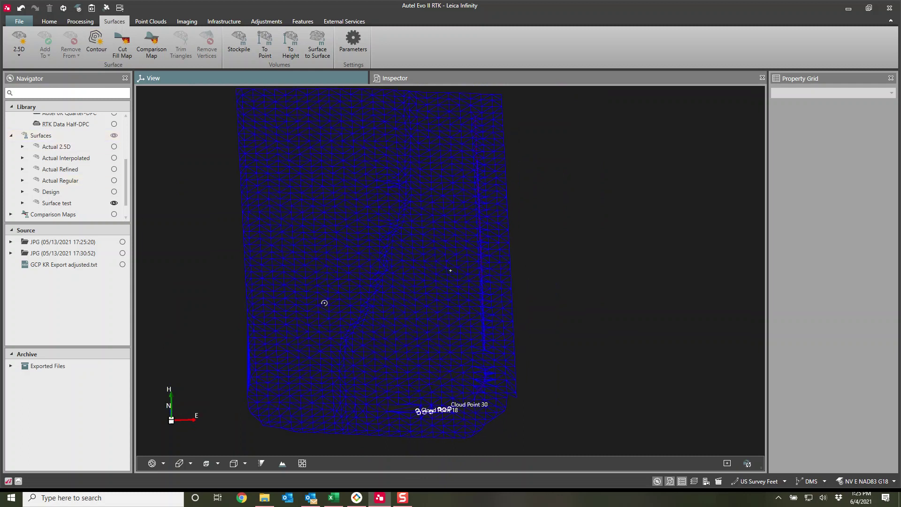
# - Change the view to 2D plan and show the RTK Data Half-DPC point cloud again
pyautogui.click(164, 464)
pyautogui.click(142, 478)
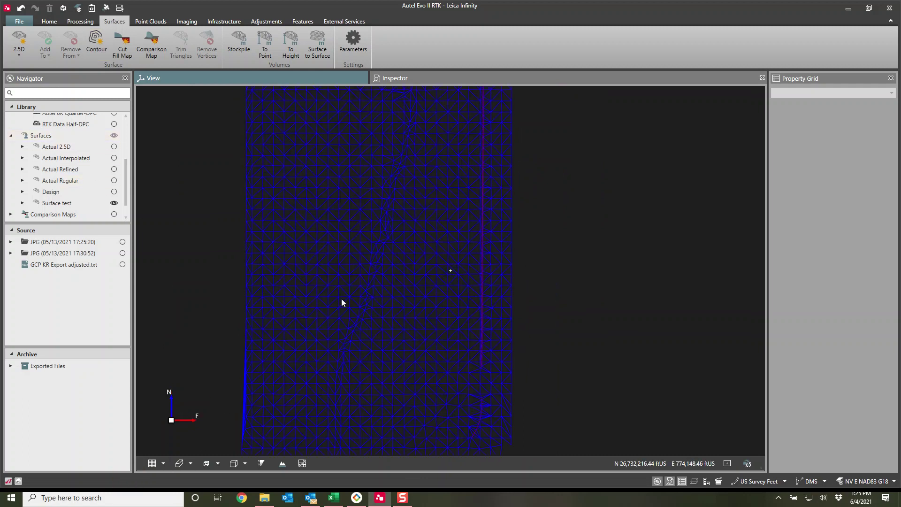
pyautogui.click(113, 125)
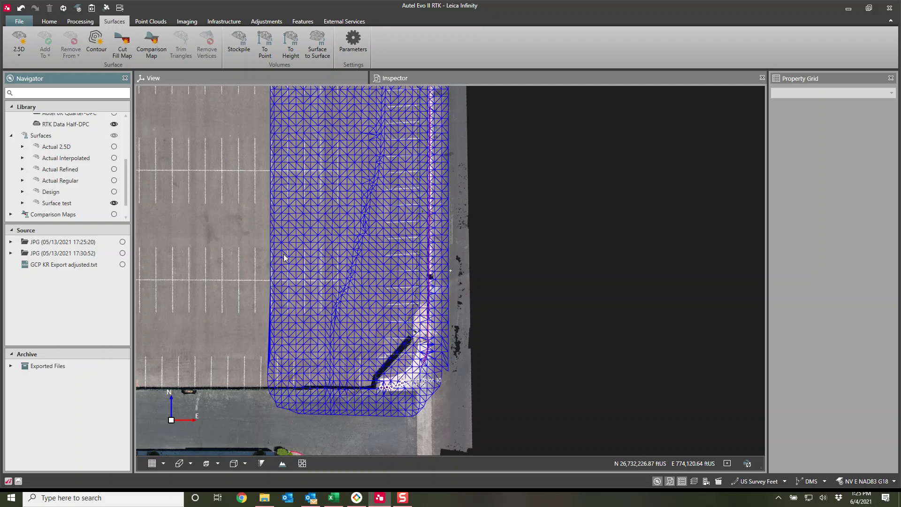
# - Draw a four-cornered area of about 9,807 ftUS² over the southern part of the surface, reaching past its south-east corner
pyautogui.click(304, 22)
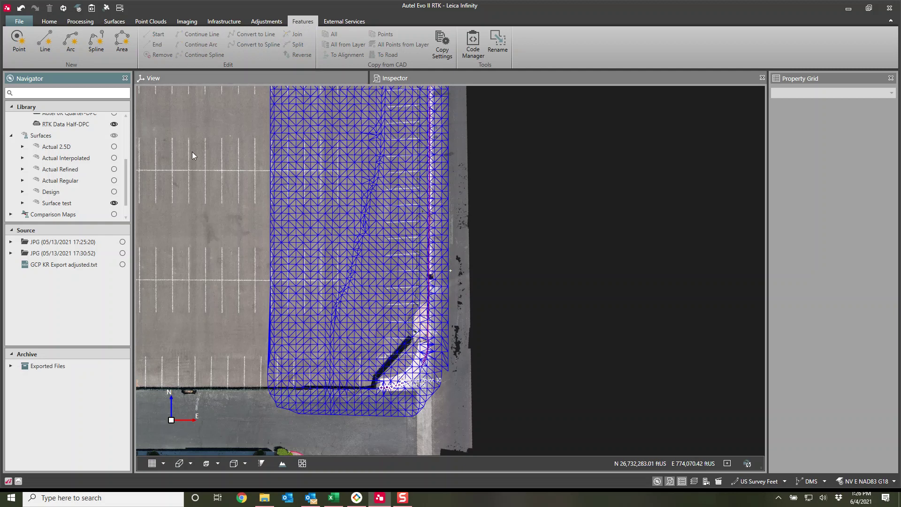
pyautogui.click(122, 42)
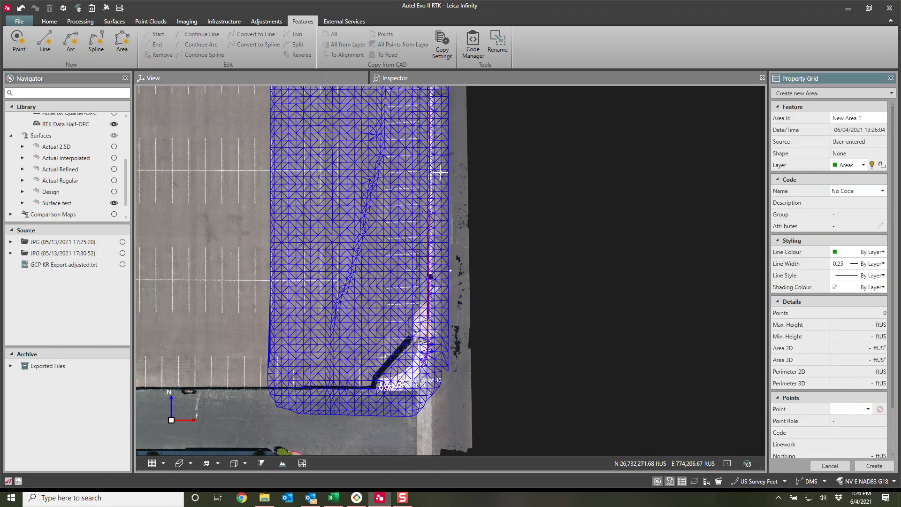
pyautogui.click(440, 172)
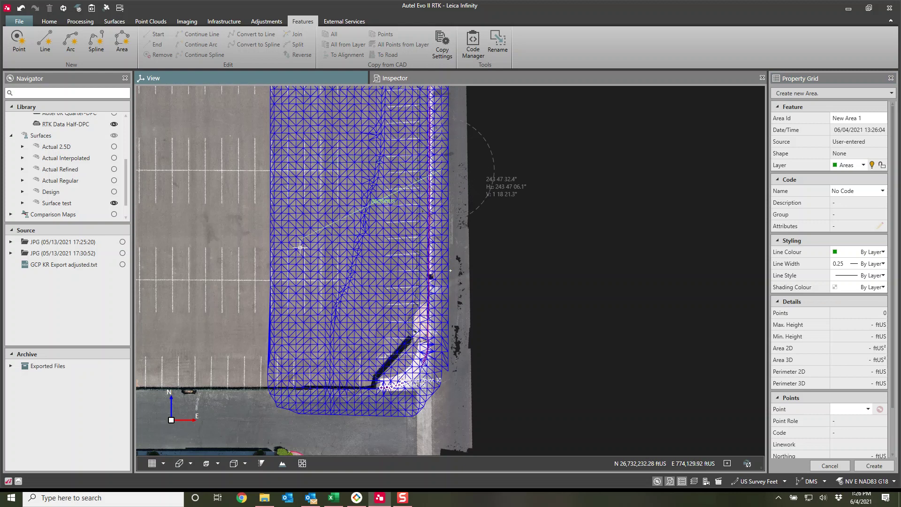
pyautogui.click(311, 162)
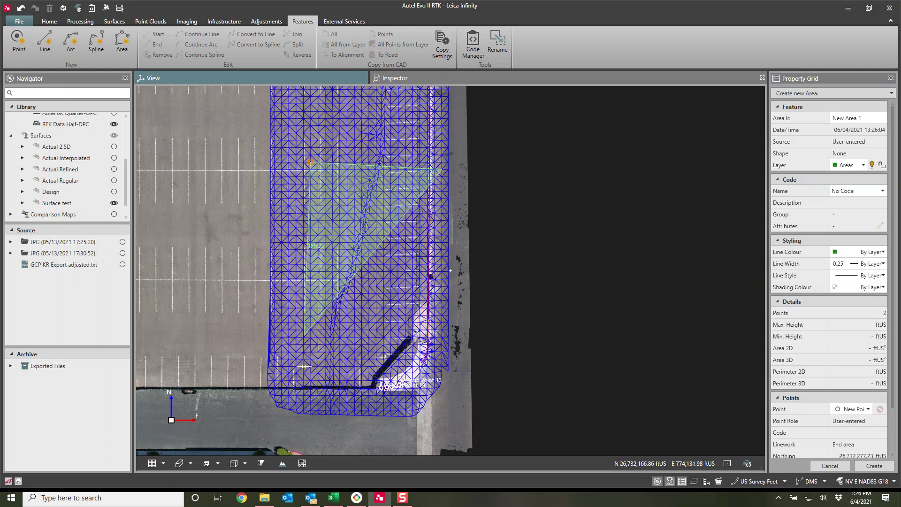
pyautogui.click(318, 409)
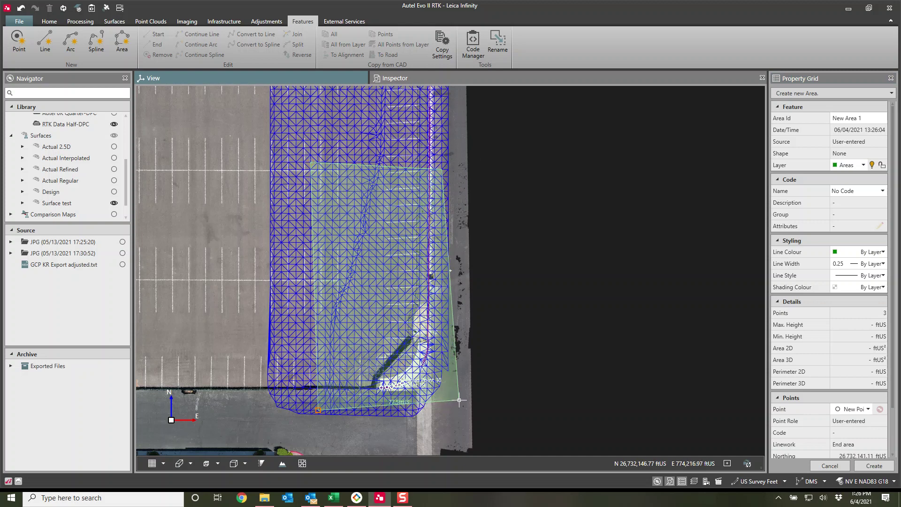
pyautogui.click(459, 400)
pyautogui.doubleClick(459, 400)
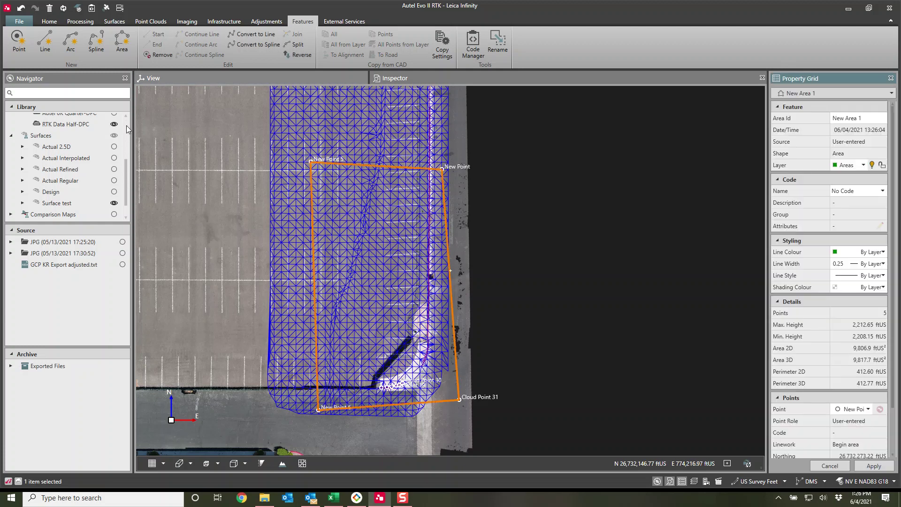
# - Apply the new area's properties and add New Area 1 to Surface test as a boundary
pyautogui.moveTo(127, 182); pyautogui.dragTo(128, 126)
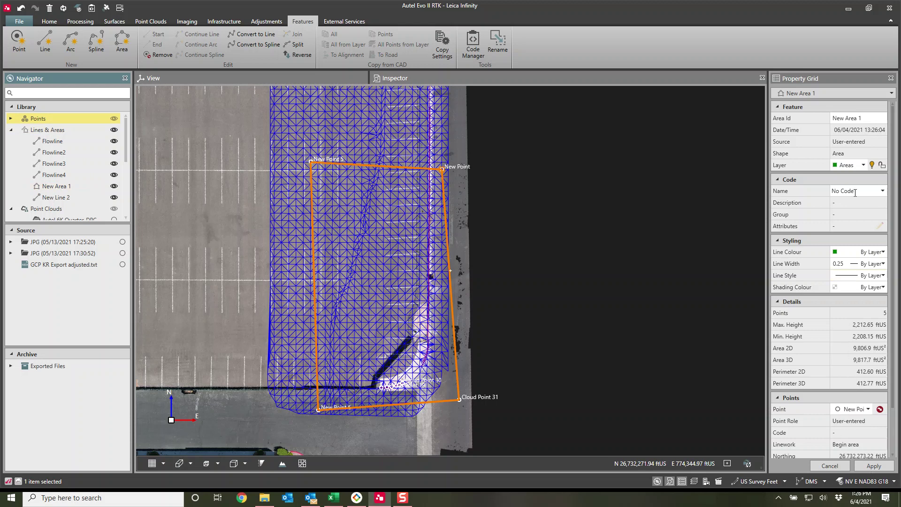
pyautogui.click(874, 466)
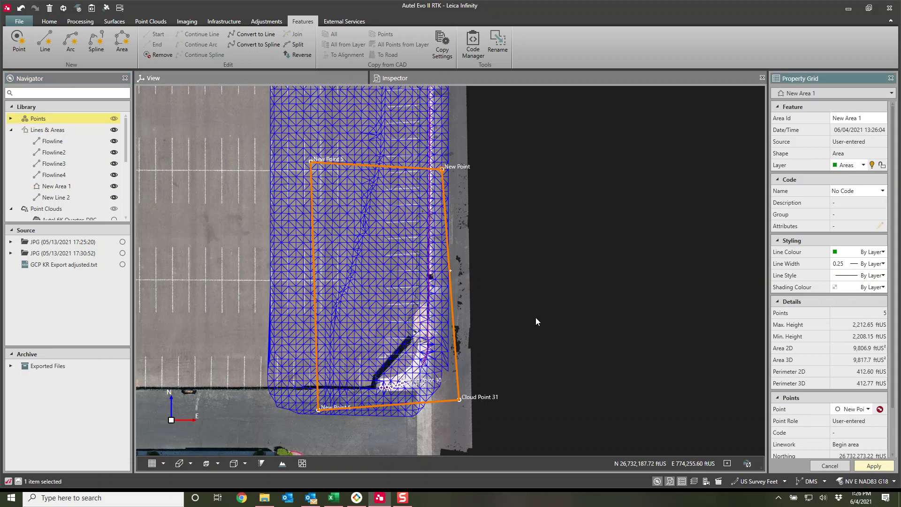
pyautogui.rightClick(315, 285)
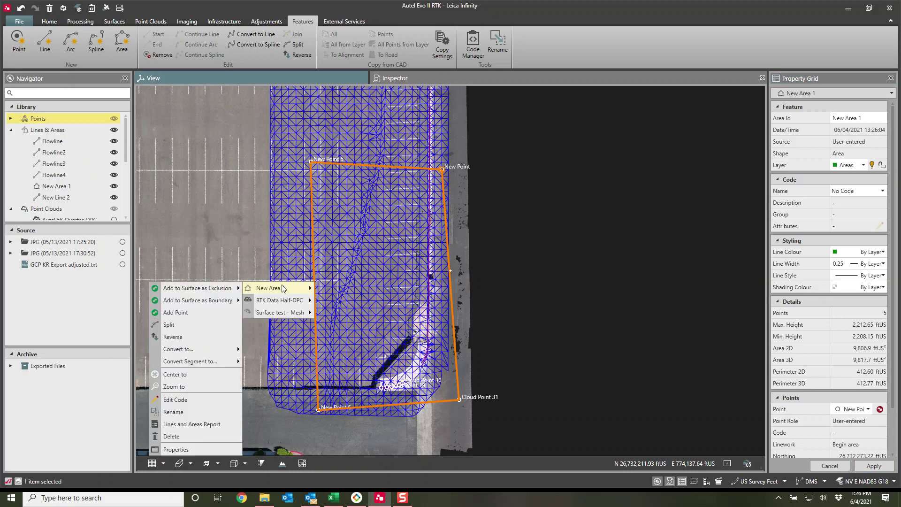
pyautogui.moveTo(217, 289)
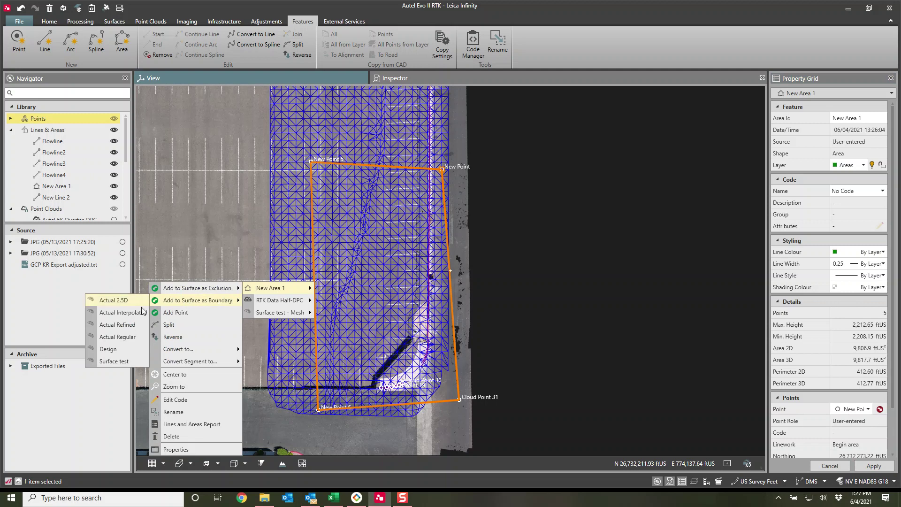
pyautogui.click(114, 361)
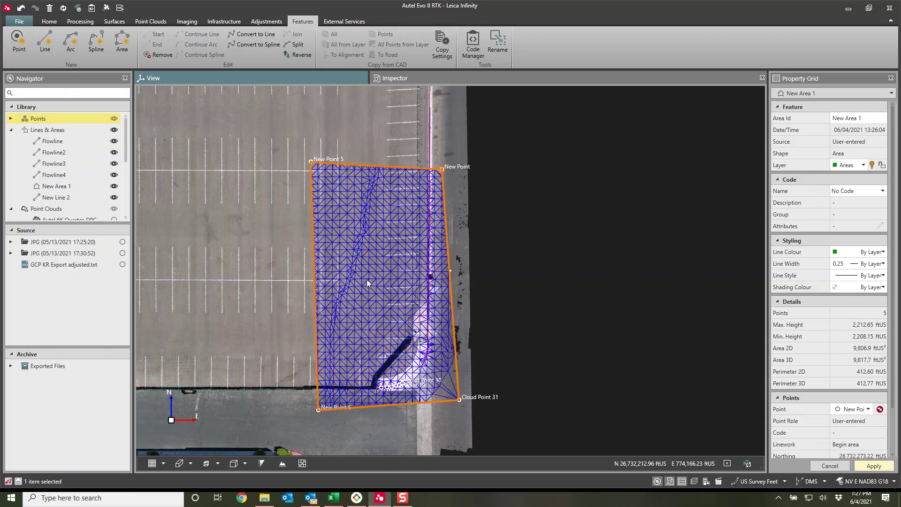
# - Examine the clipped Surface test along the boundary and around the curved curb, first in plan and with the view set to 3D
pyautogui.scroll(10, 440, 398)
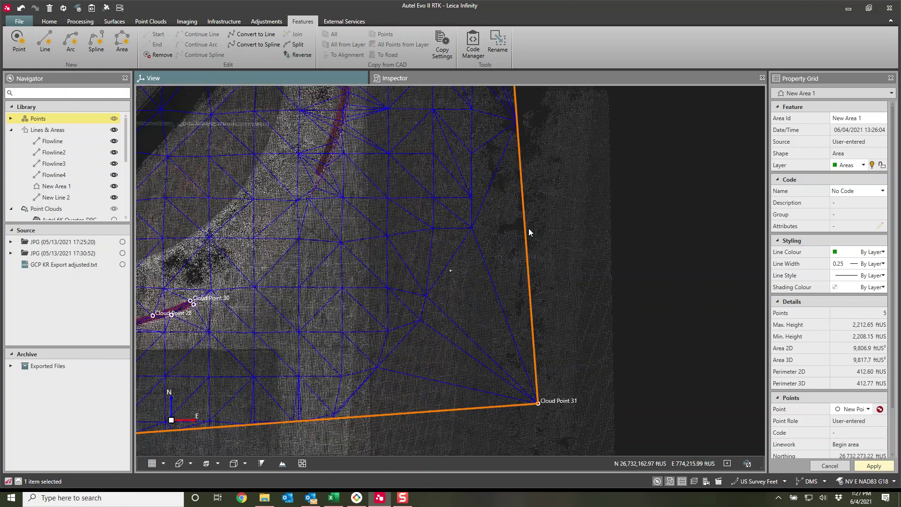
pyautogui.scroll(-8, 371, 338)
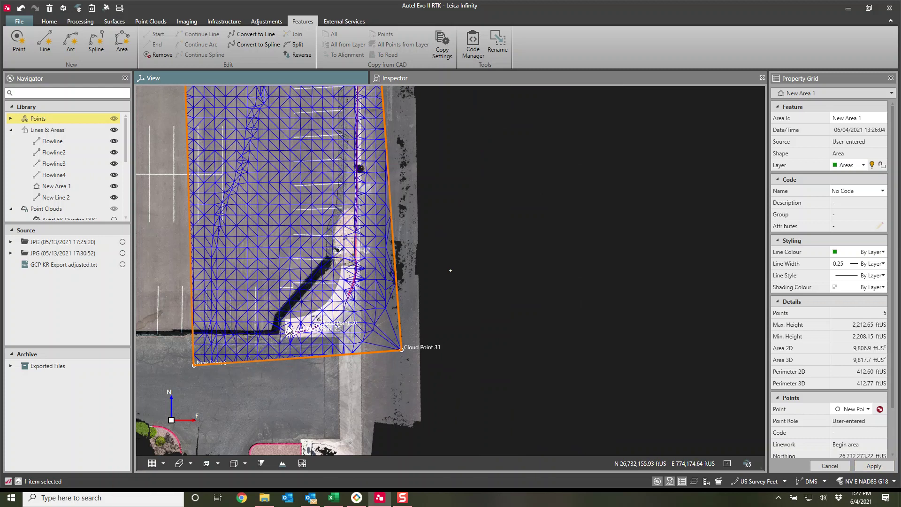
pyautogui.click(163, 463)
pyautogui.click(140, 492)
pyautogui.scroll(5, 366, 303)
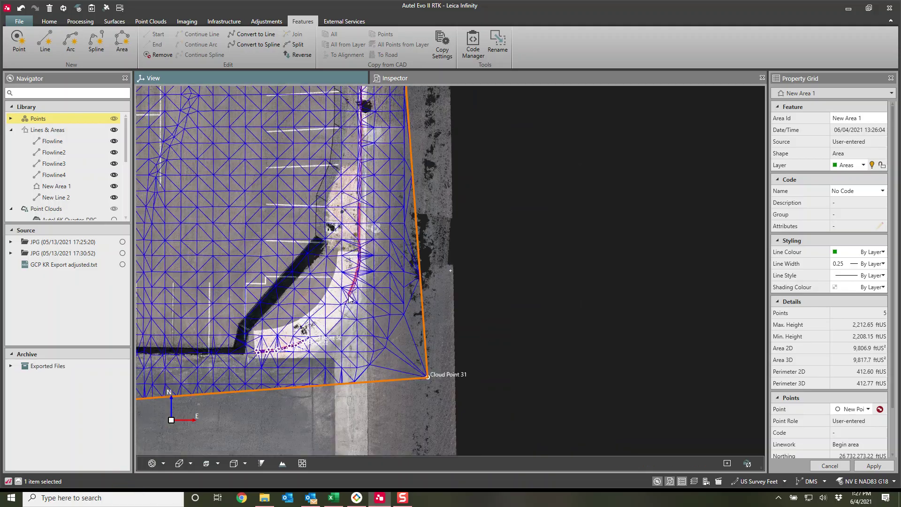
pyautogui.moveTo(365, 316); pyautogui.dragTo(356, 284, button='right')
pyautogui.moveTo(355, 284); pyautogui.dragTo(368, 267)
pyautogui.scroll(-6, 368, 266)
pyautogui.scroll(2, 334, 243)
pyautogui.moveTo(360, 238); pyautogui.dragTo(386, 243, button='middle')
pyautogui.moveTo(385, 242); pyautogui.dragTo(390, 258)
pyautogui.moveTo(391, 258); pyautogui.dragTo(379, 273, button='middle')
pyautogui.moveTo(394, 321); pyautogui.dragTo(396, 284)
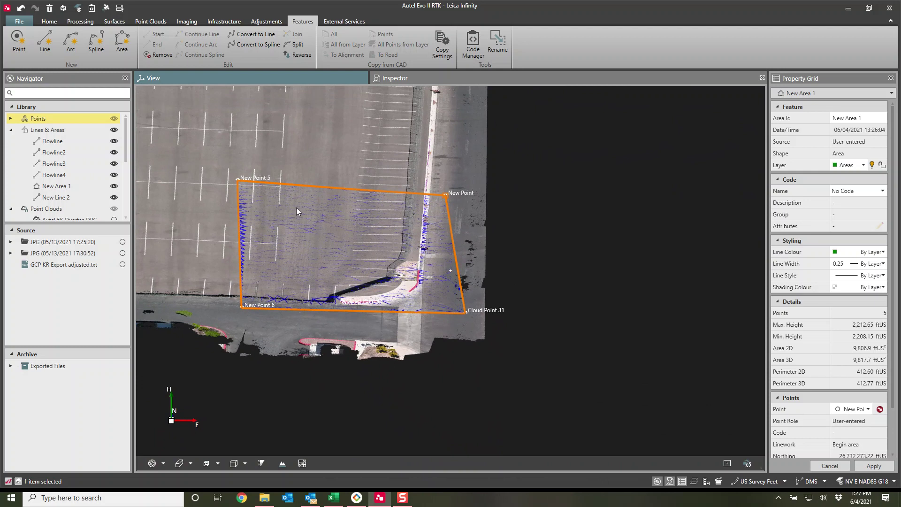
pyautogui.moveTo(297, 207); pyautogui.dragTo(167, 341)
pyautogui.moveTo(296, 344); pyautogui.dragTo(495, 280)
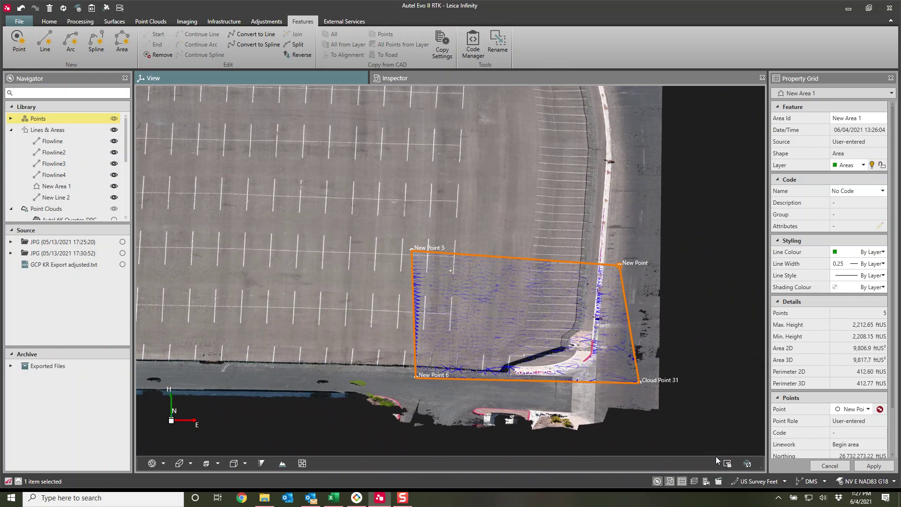
pyautogui.moveTo(441, 341)
pyautogui.mouseDown(button='middle')
pyautogui.moveTo(452, 326)
pyautogui.moveTo(430, 330)
pyautogui.moveTo(440, 352)
pyautogui.mouseUp(button='middle')
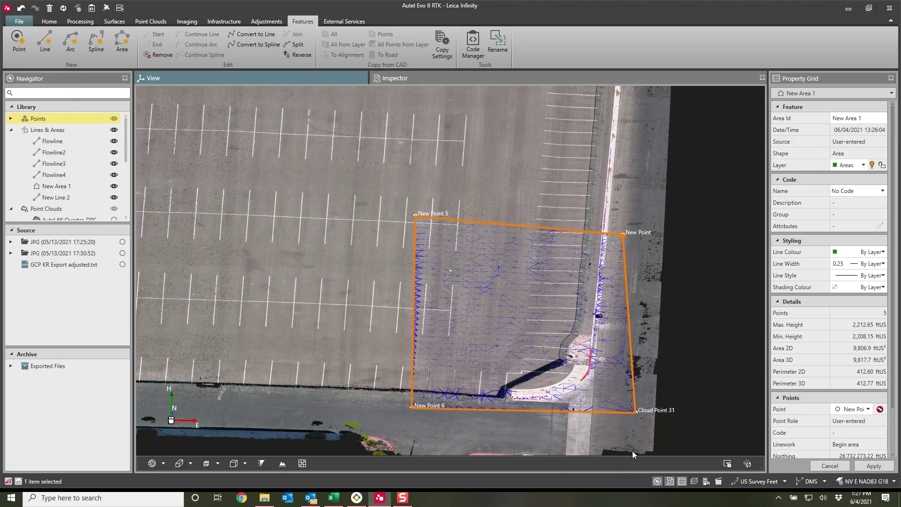
pyautogui.moveTo(347, 320); pyautogui.dragTo(222, 244)
pyautogui.scroll(2, 222, 243)
pyautogui.moveTo(347, 298); pyautogui.dragTo(465, 318)
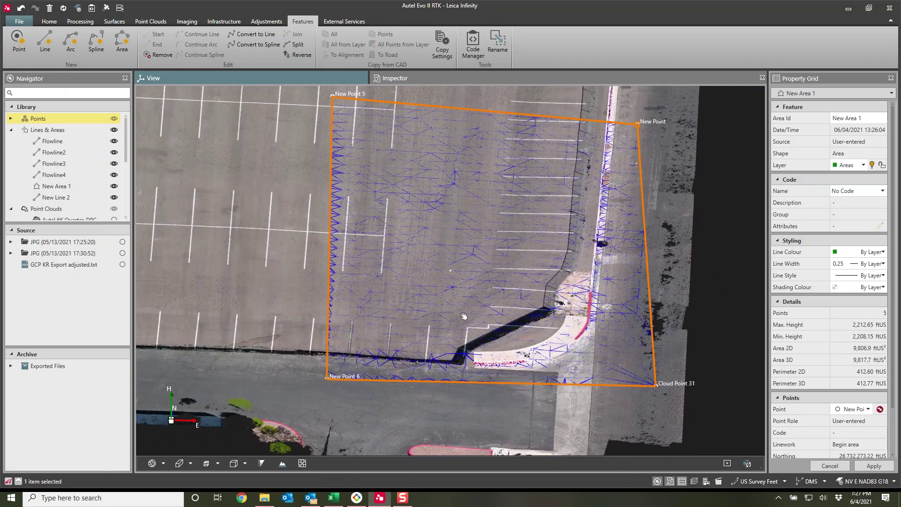
# - Center the 3D view on New Point 6 at the area's south-west corner
pyautogui.rightClick(327, 378)
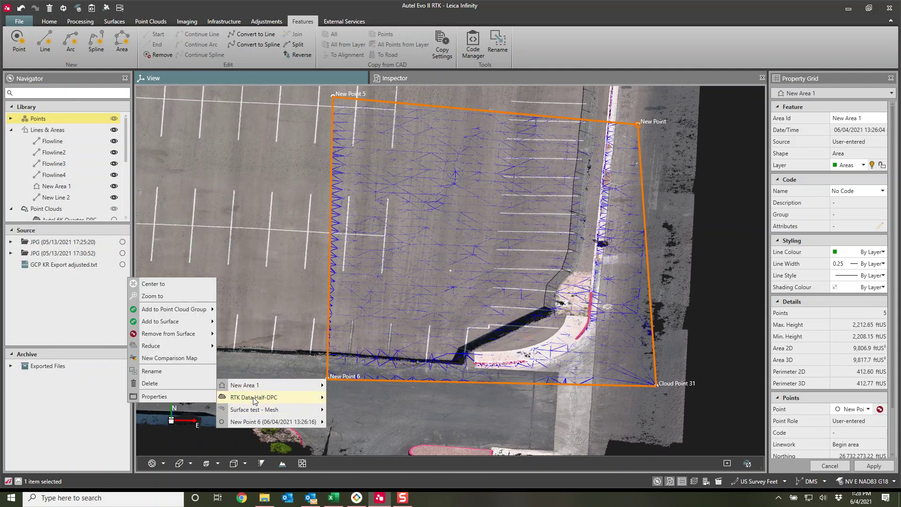
pyautogui.moveTo(262, 422)
pyautogui.click(162, 221)
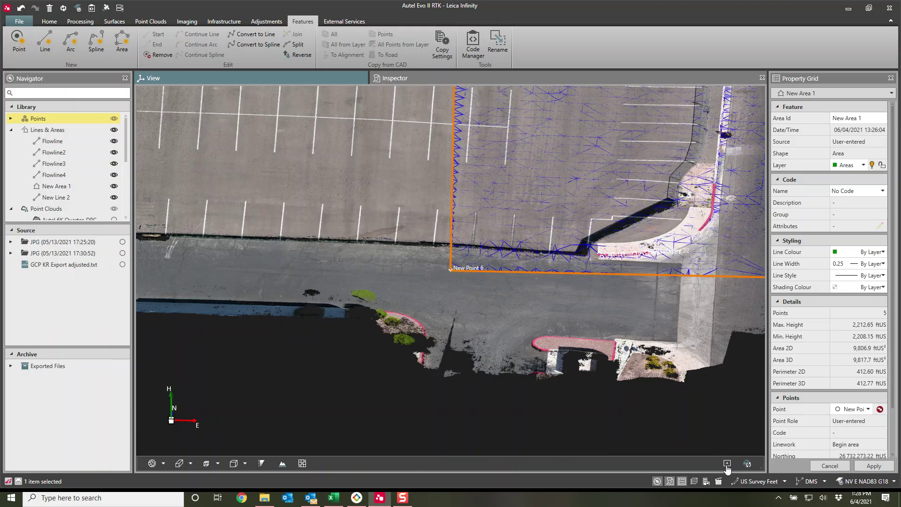
# - Examine Surface test within its boundary area, tilting the view around New Point 6 and returning to plan over the parking stalls
pyautogui.click(727, 464)
pyautogui.moveTo(489, 343)
pyautogui.mouseDown()
pyautogui.moveTo(480, 329)
pyautogui.moveTo(427, 330)
pyautogui.moveTo(475, 351)
pyautogui.mouseUp()
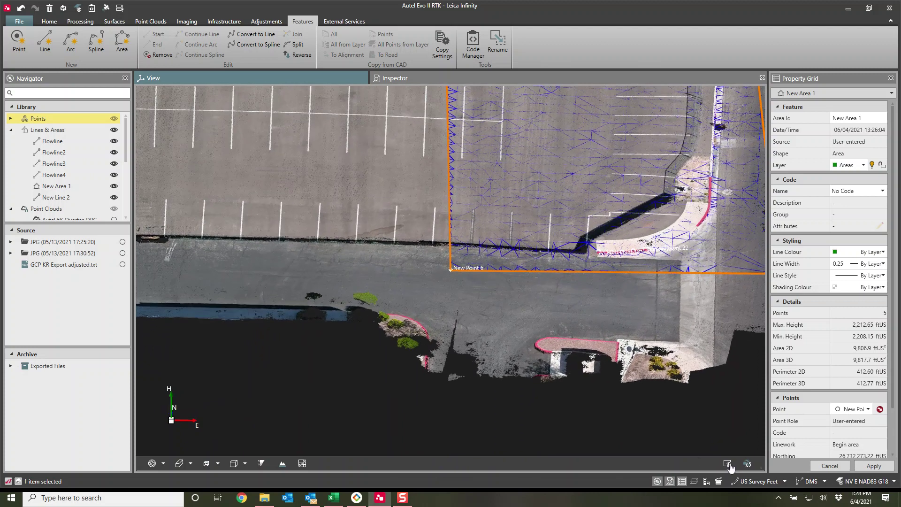
pyautogui.click(726, 464)
pyautogui.scroll(-5, 406, 246)
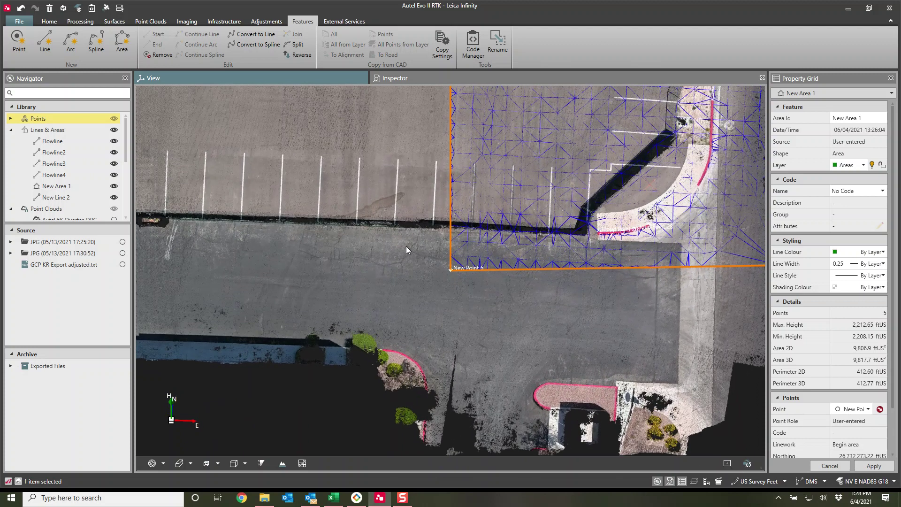
pyautogui.scroll(3, 419, 295)
pyautogui.scroll(5, 384, 286)
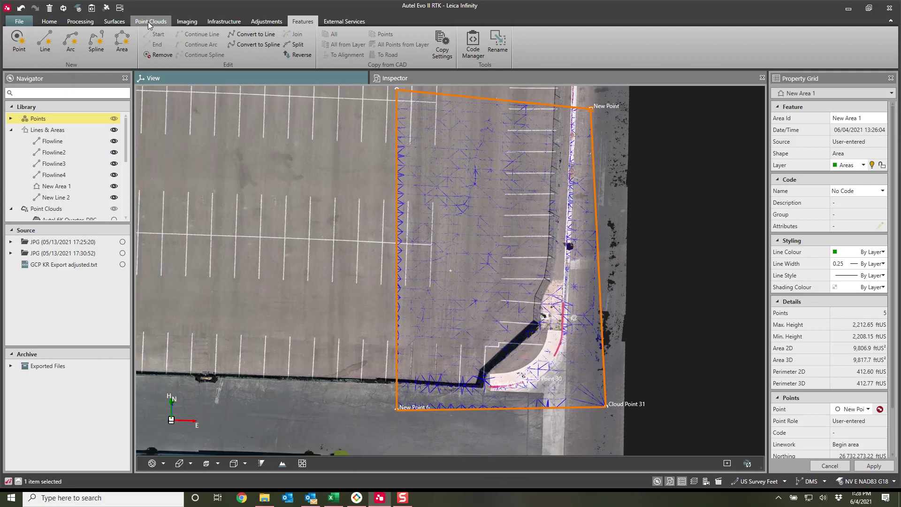
pyautogui.click(118, 24)
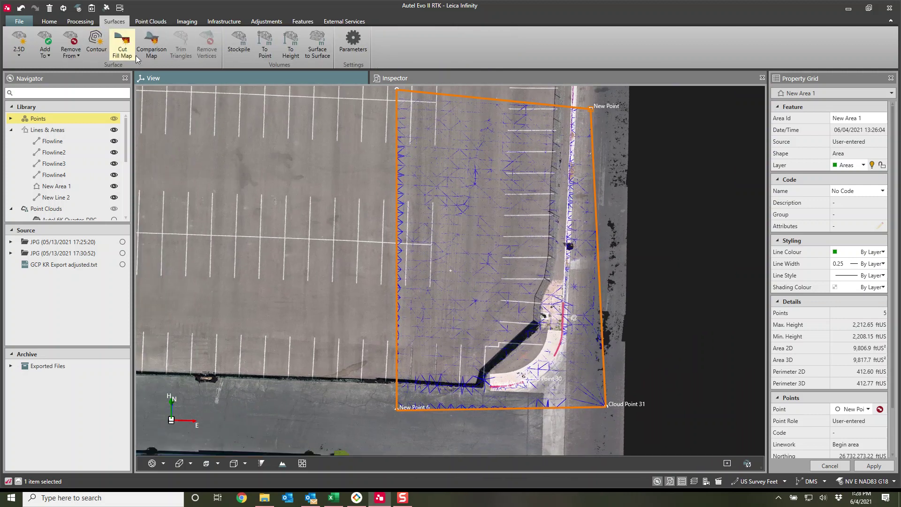
pyautogui.scroll(-4, 395, 183)
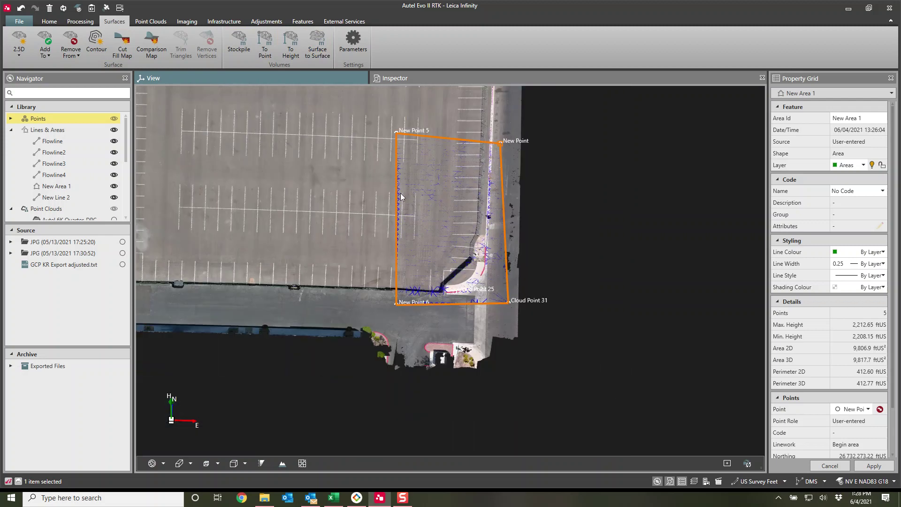
pyautogui.moveTo(395, 183); pyautogui.dragTo(453, 264, button='middle')
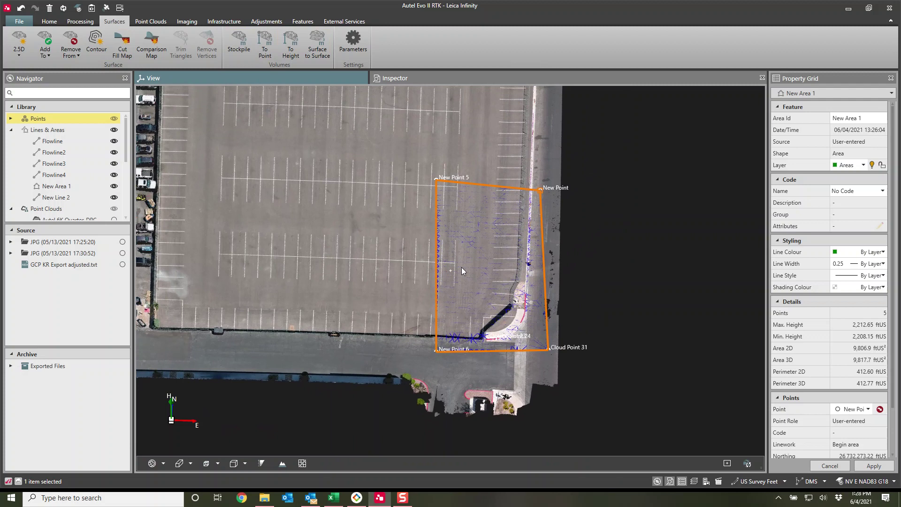
pyautogui.scroll(6, 476, 273)
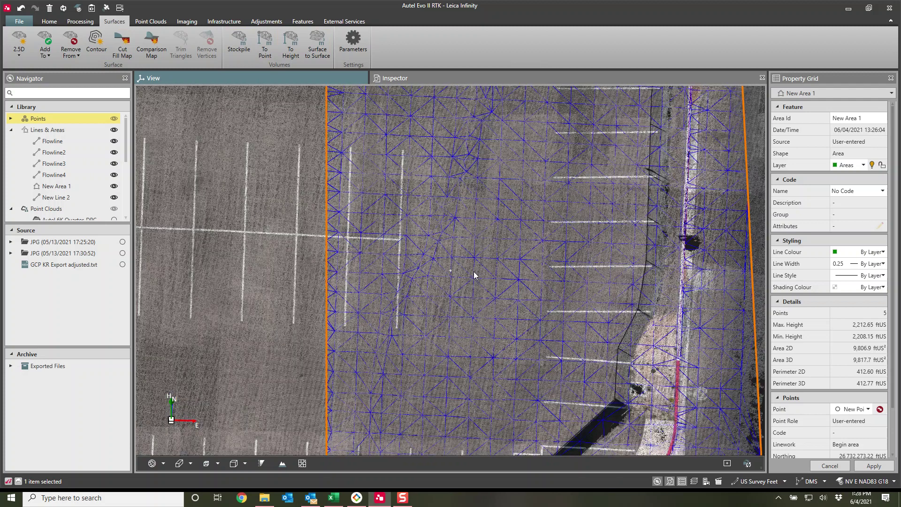
# - Select Surface test, place five new points on the parking stalls just west of its boundary, and clear the selection
pyautogui.click(441, 308)
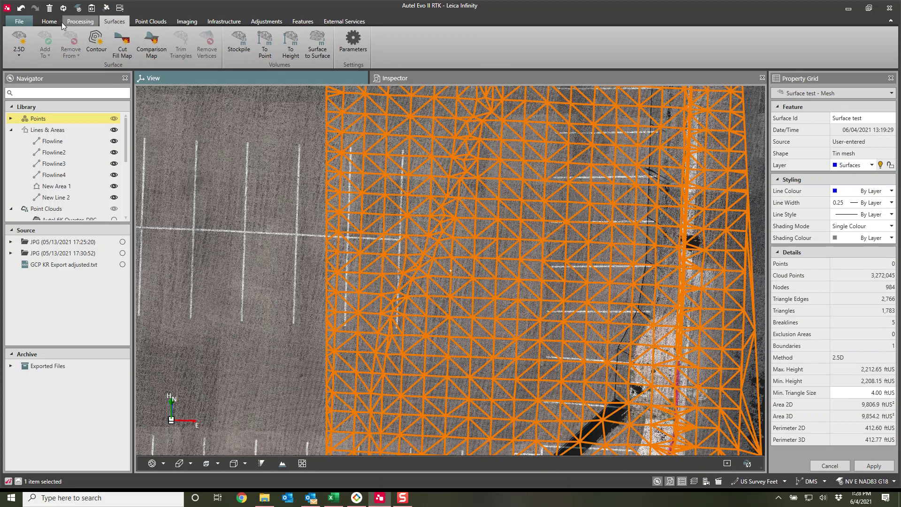
pyautogui.click(50, 21)
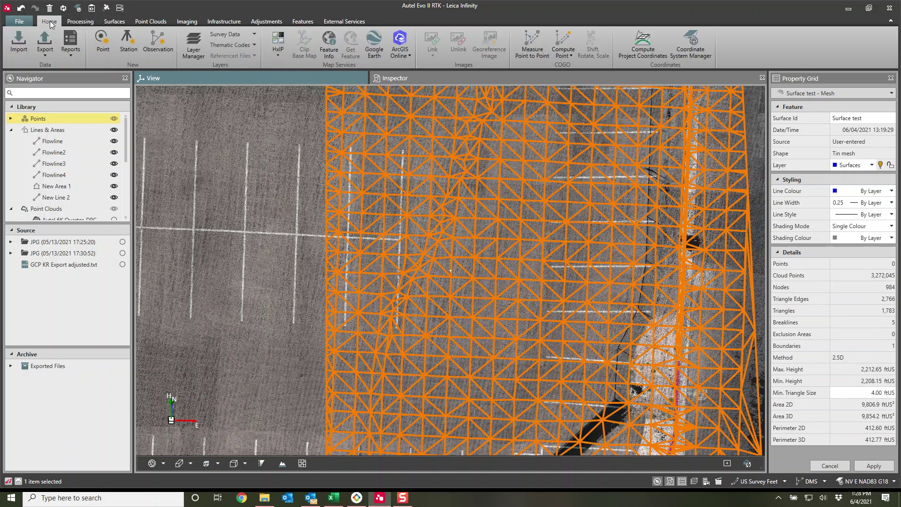
pyautogui.click(102, 42)
pyautogui.click(235, 154)
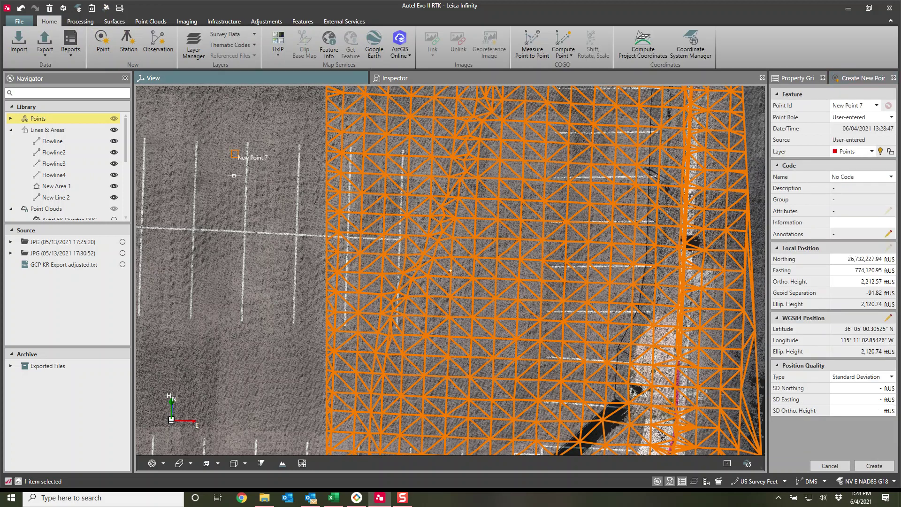
pyautogui.click(237, 324)
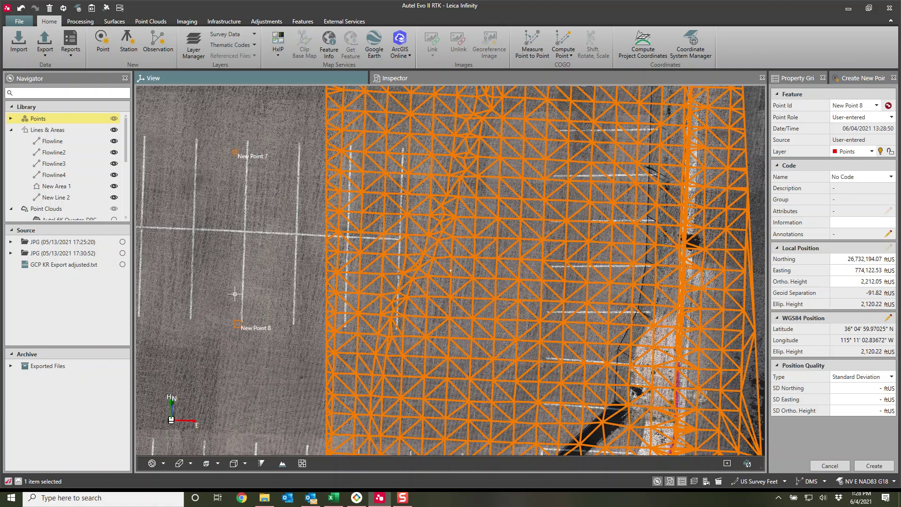
pyautogui.click(237, 238)
pyautogui.click(280, 215)
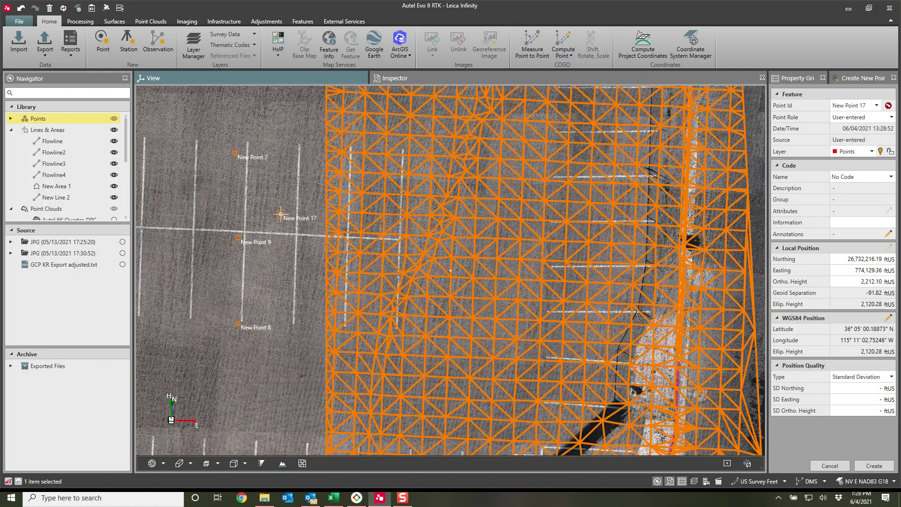
pyautogui.click(291, 258)
pyautogui.click(114, 22)
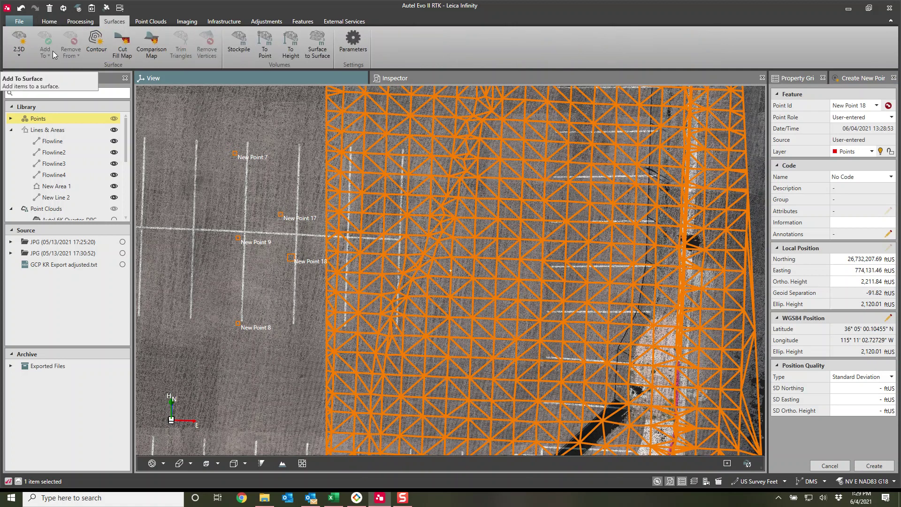
pyautogui.click(229, 200)
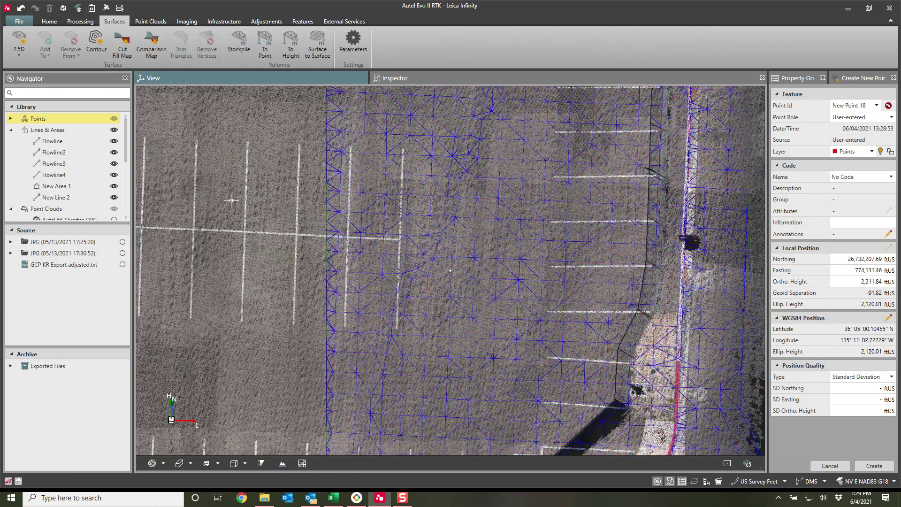
# - Examine the parking lot to the west and north of the bounded surface in plan
pyautogui.scroll(-2, 316, 237)
pyautogui.scroll(-3, 317, 237)
pyautogui.moveTo(316, 237); pyautogui.dragTo(484, 282, button='middle')
pyautogui.scroll(-1, 460, 260)
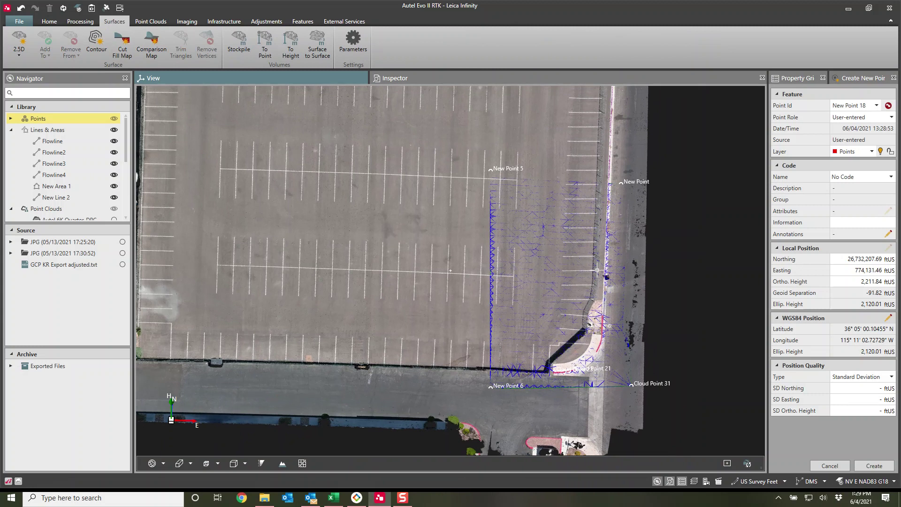
pyautogui.scroll(-2, 417, 221)
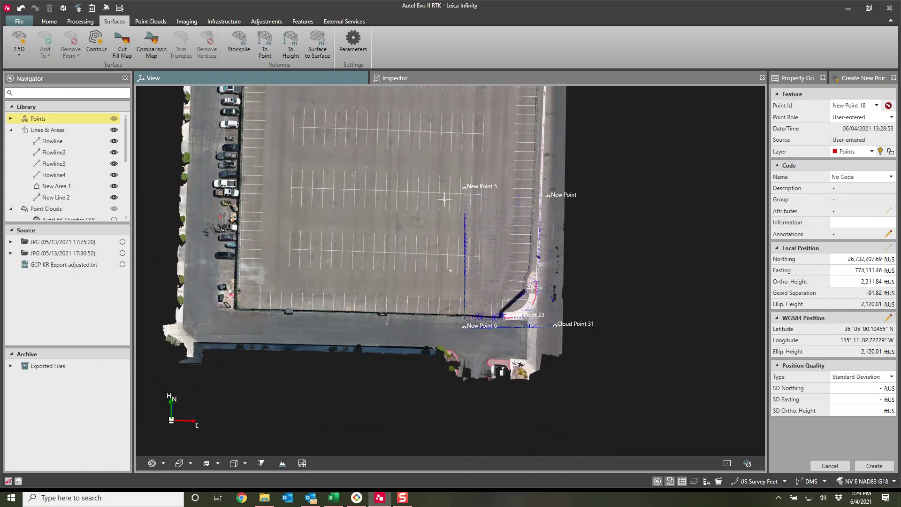
pyautogui.moveTo(447, 199); pyautogui.dragTo(416, 250, button='middle')
pyautogui.scroll(1, 416, 249)
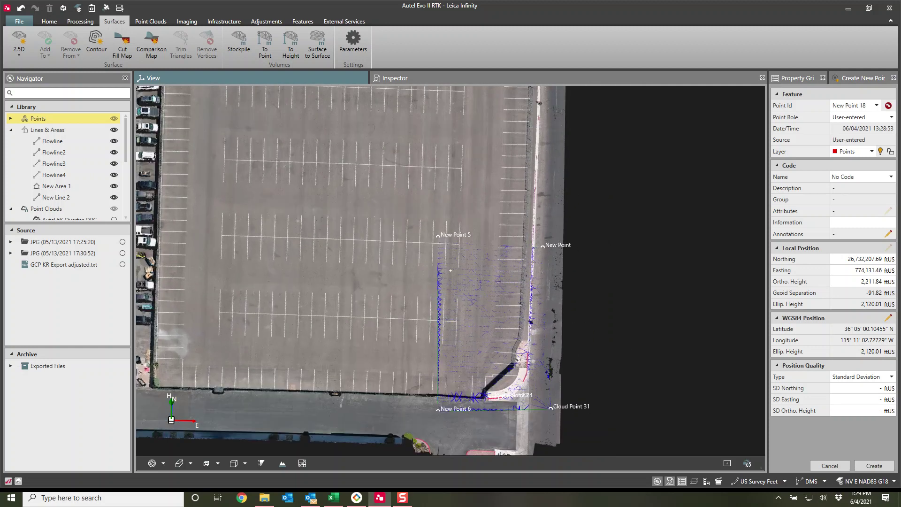